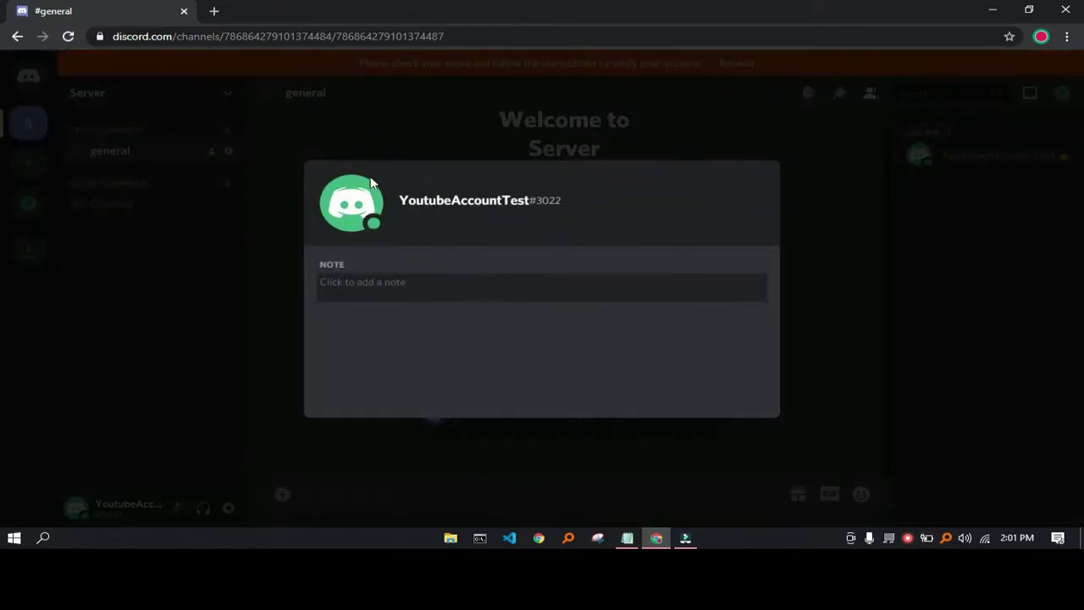
# - Dismiss the user profile popup to bring back the server's #general channel
pyautogui.click(332, 146)
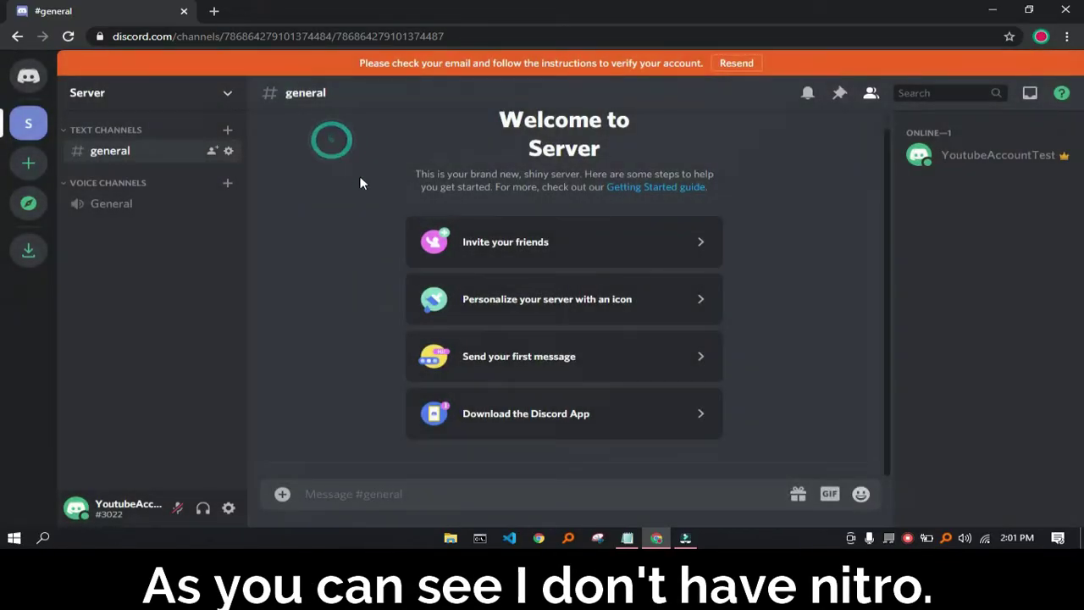
# - In Links.txt, select the Google Drive folder link on line 1, then return to Chrome
pyautogui.click(628, 538)
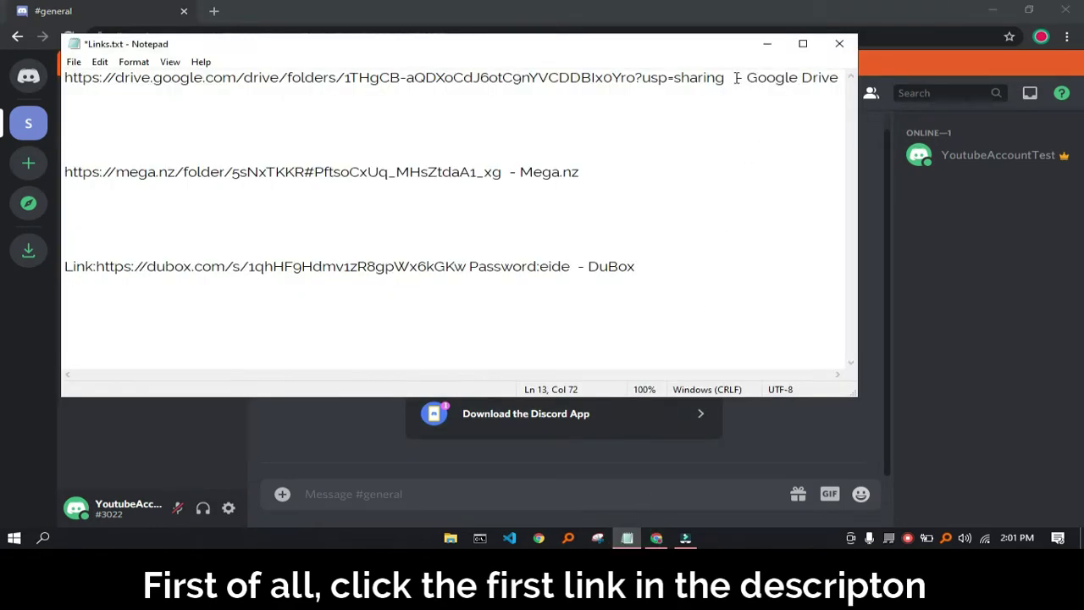
pyautogui.moveTo(733, 77); pyautogui.dragTo(125, 75)
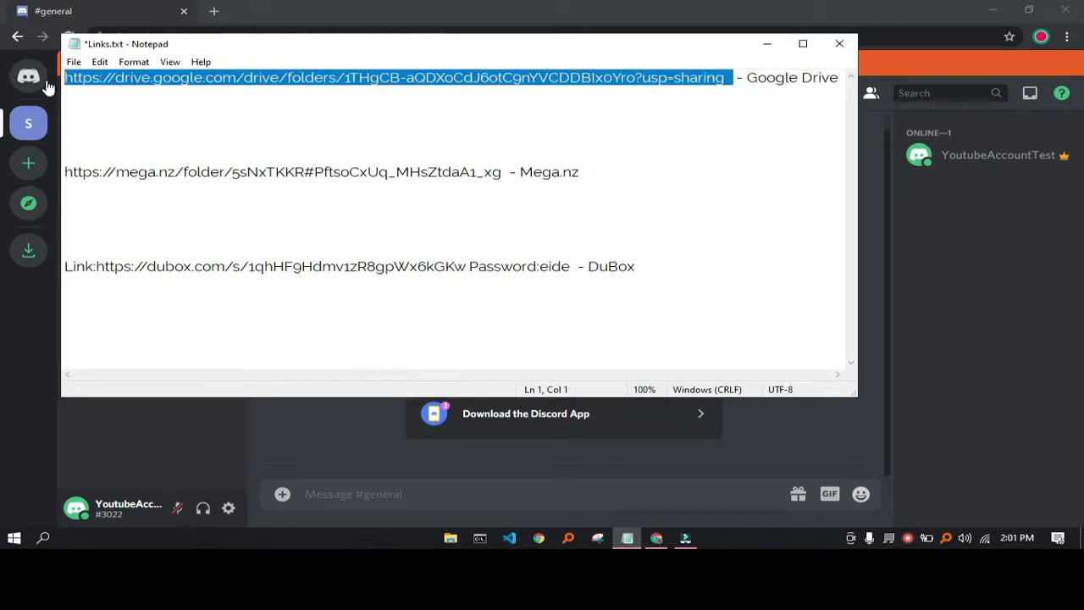
pyautogui.click(595, 163)
pyautogui.moveTo(435, 172); pyautogui.dragTo(65, 160)
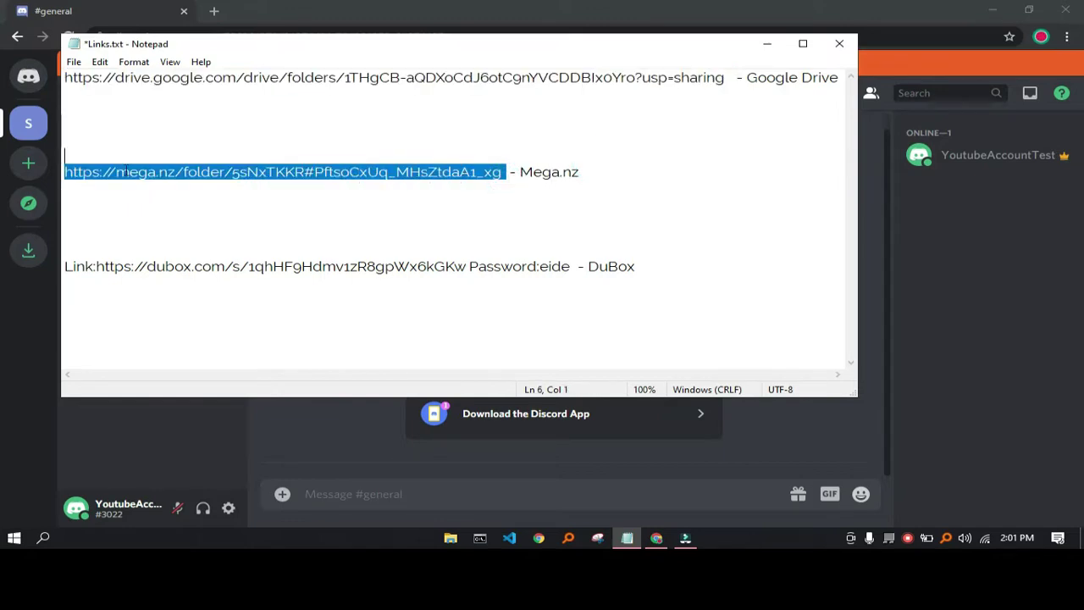
pyautogui.click(609, 305)
pyautogui.click(570, 266)
pyautogui.hotkey('shift', 'Home')
pyautogui.click(333, 224)
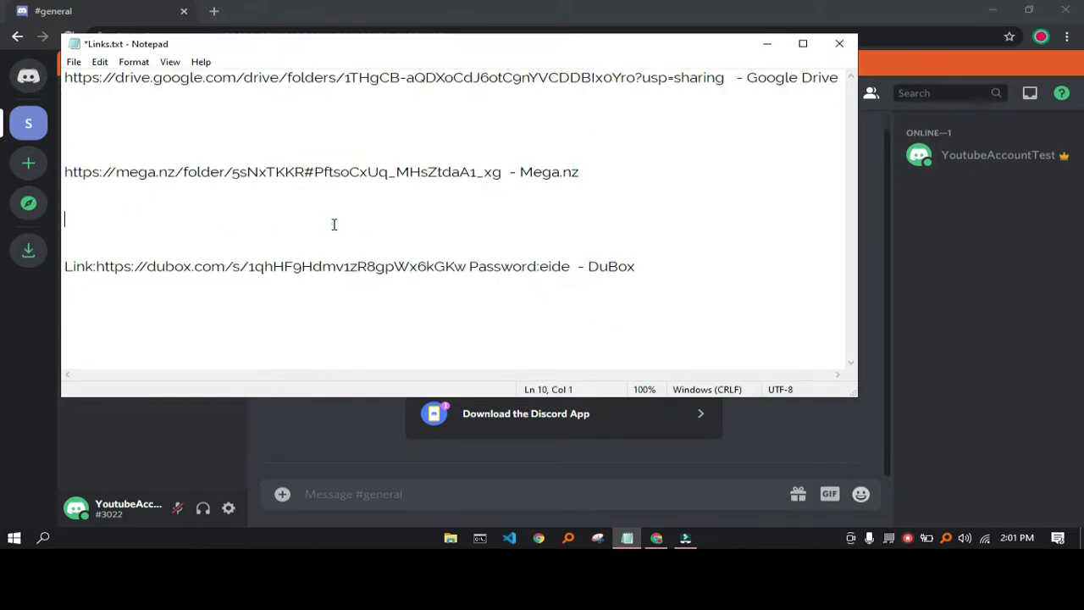
pyautogui.moveTo(726, 79); pyautogui.dragTo(133, 81)
pyautogui.click(281, 5)
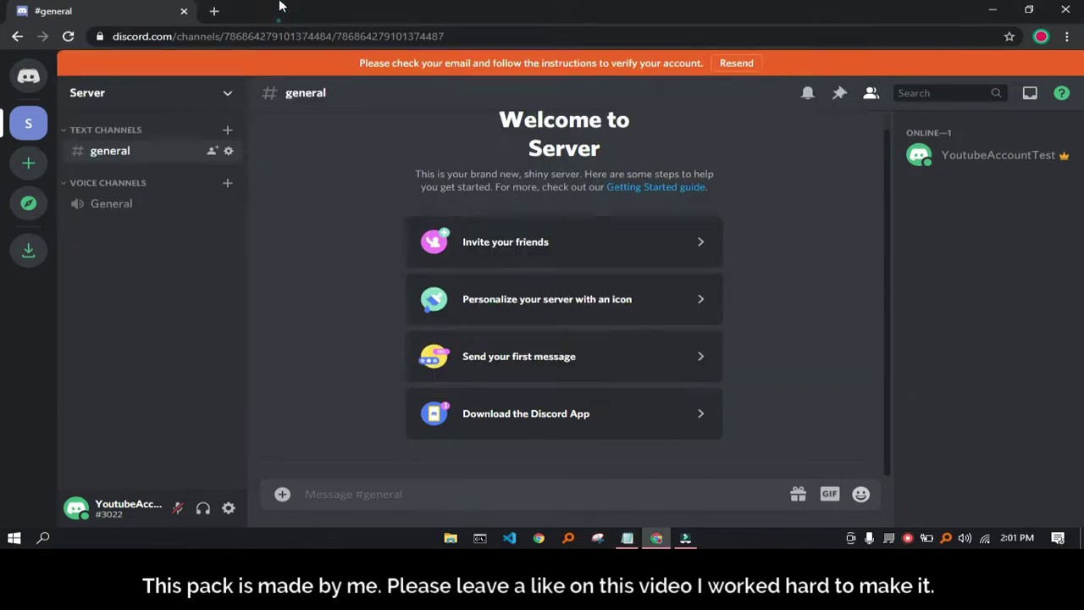
# - Load the copied Google Drive folder link in a new tab
pyautogui.click(213, 14)
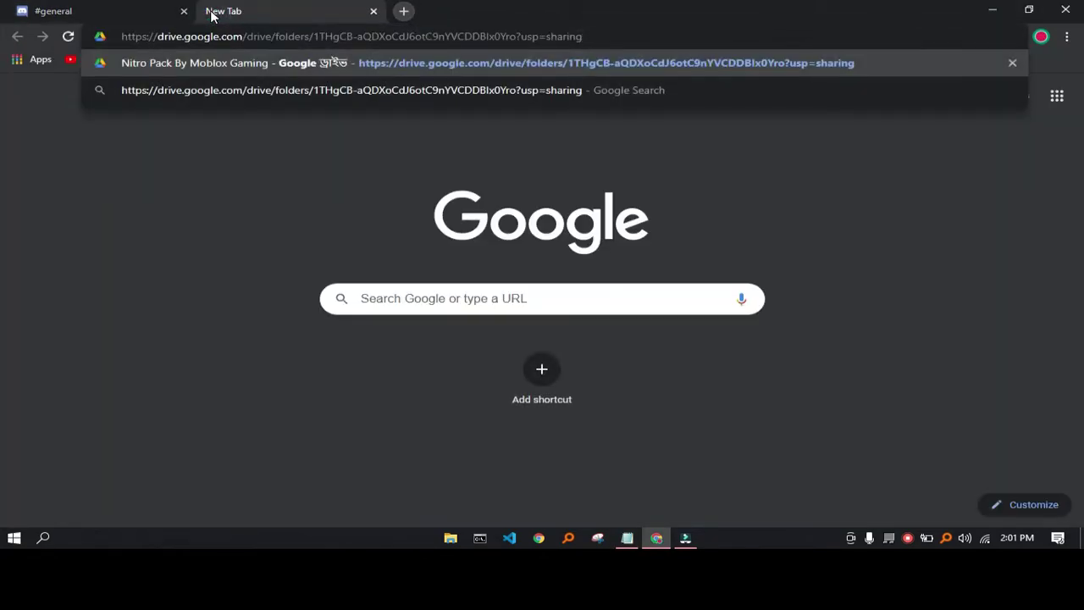
pyautogui.press('Return')
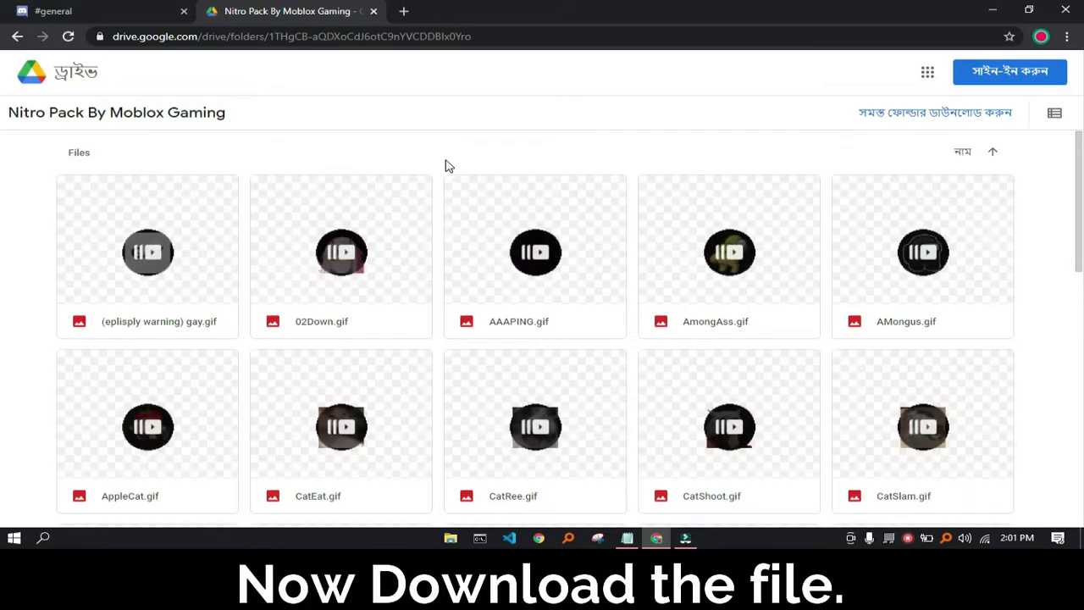
# - Browse the Nitro Pack gif files after dismissing the Drive promotion popup
pyautogui.scroll(-6, 757, 324)
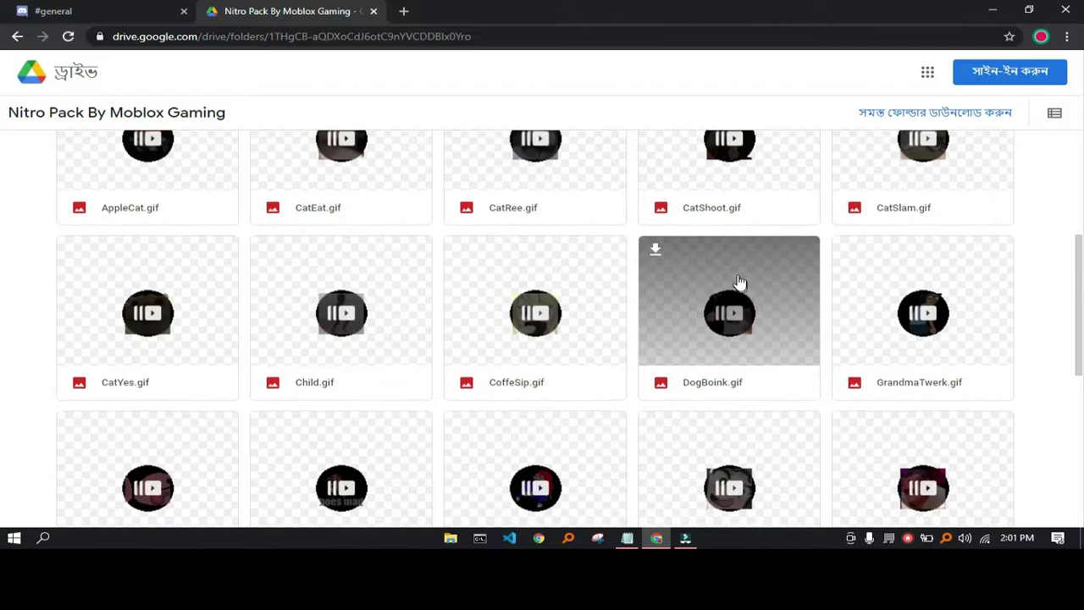
pyautogui.scroll(-2, 868, 236)
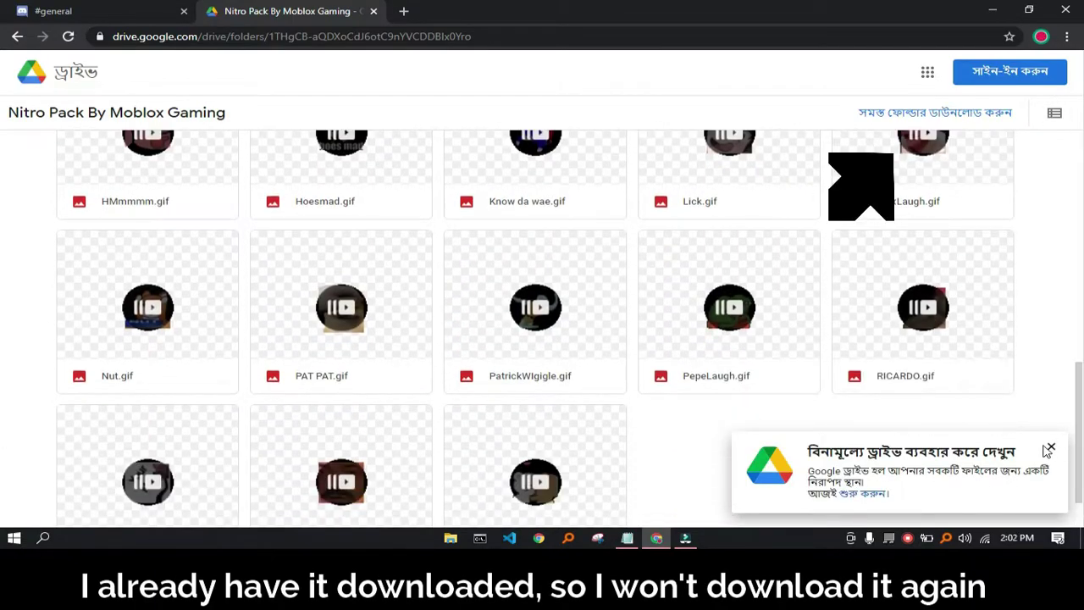
pyautogui.click(1051, 446)
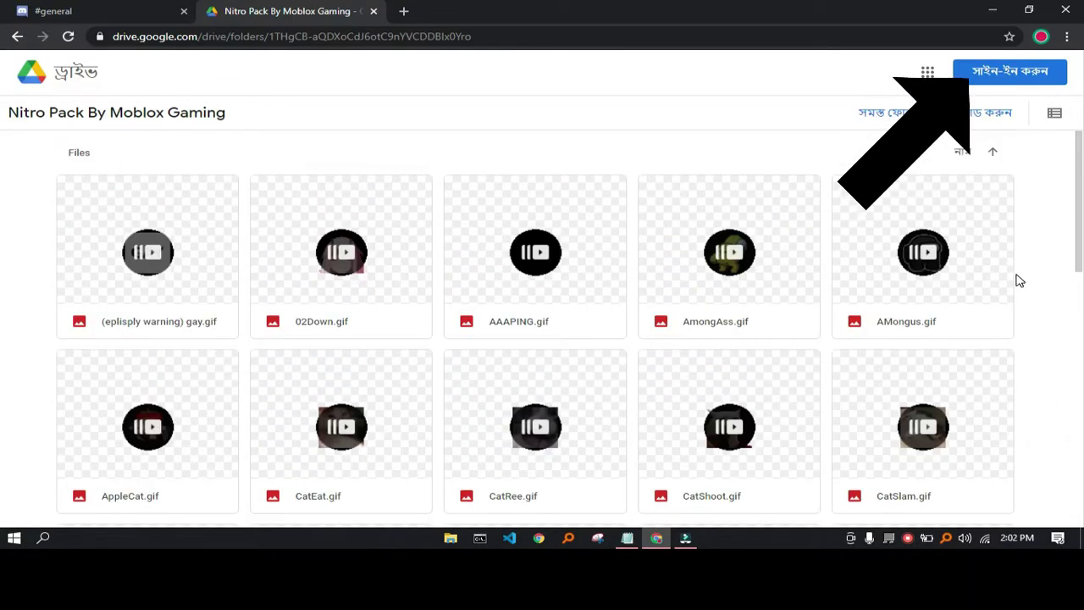
pyautogui.scroll(-12, 641, 285)
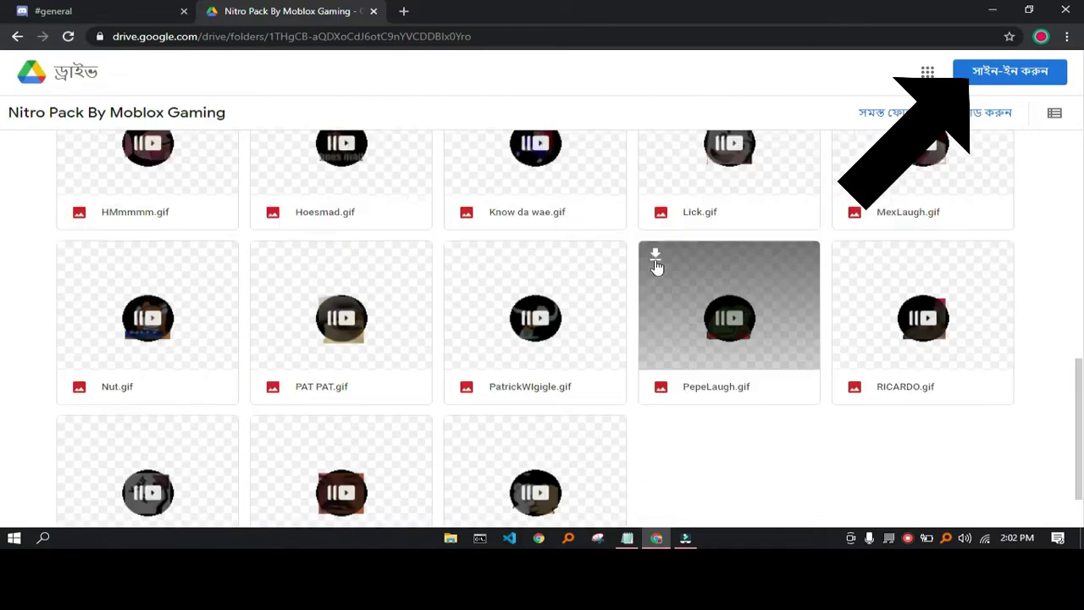
pyautogui.scroll(12, 651, 271)
pyautogui.scroll(1, 666, 255)
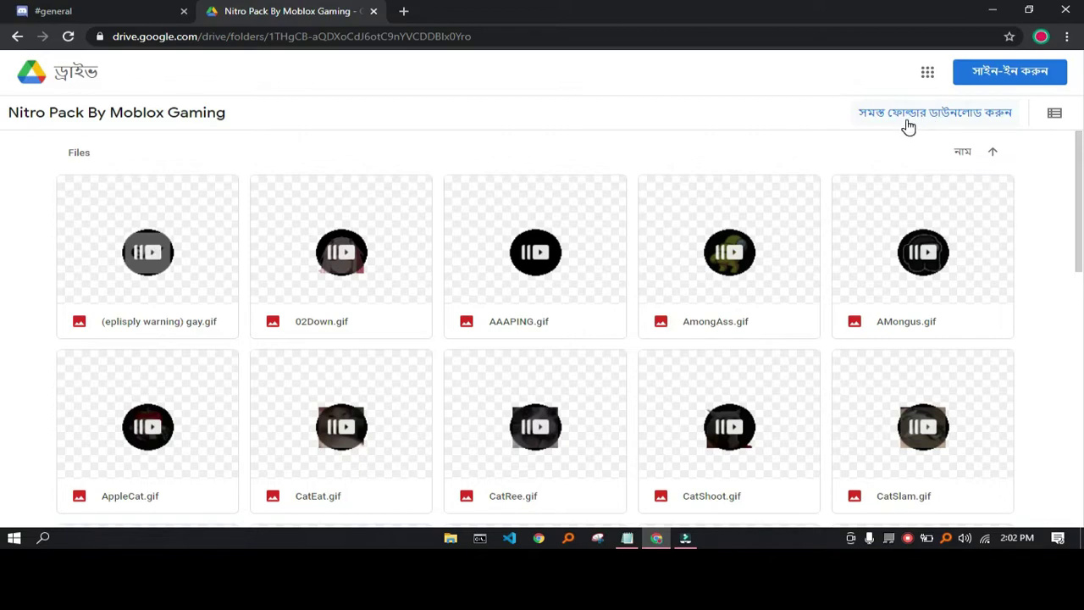
# - Close the Google Drive tab and minimize the browser and Links.txt windows
pyautogui.click(373, 11)
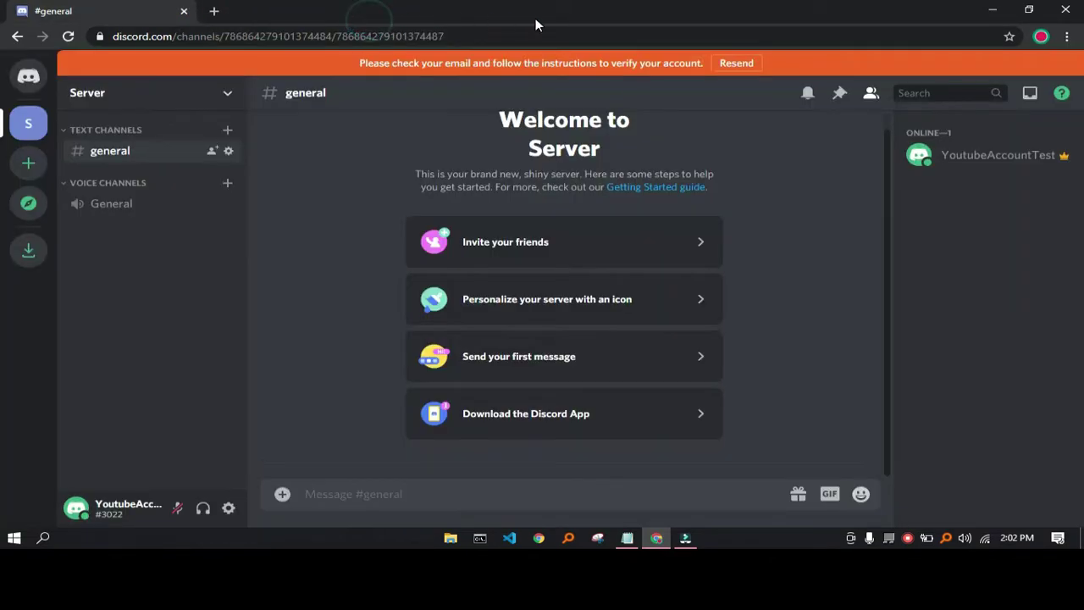
pyautogui.moveTo(535, 24); pyautogui.dragTo(523, 76)
pyautogui.click(676, 60)
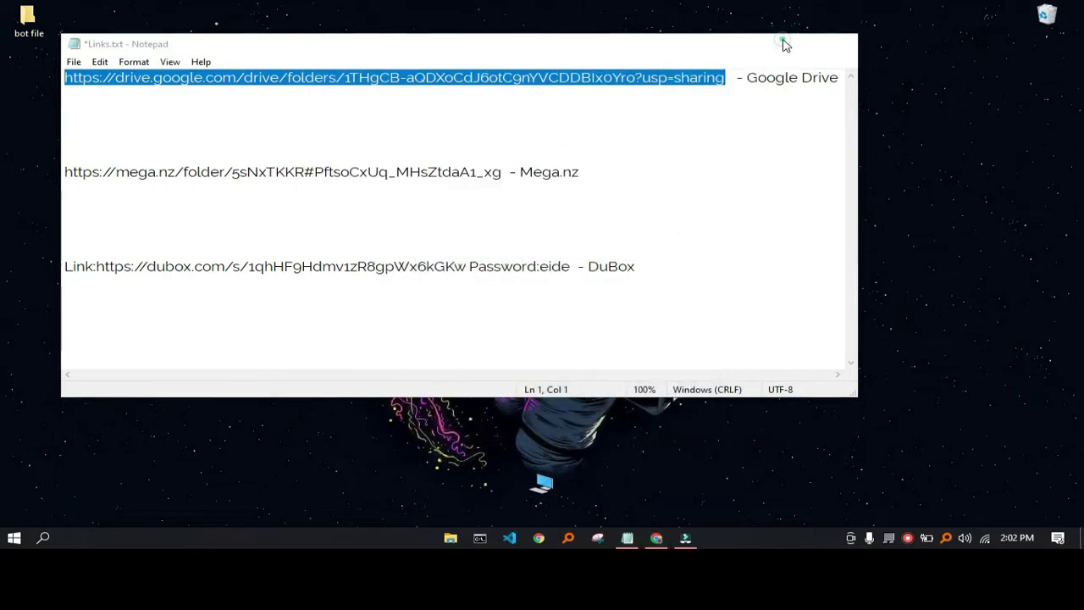
pyautogui.click(769, 43)
# - Open the Nitro Pack By Moblox Gaming folder with Discord maximized behind it
pyautogui.doubleClick(188, 290)
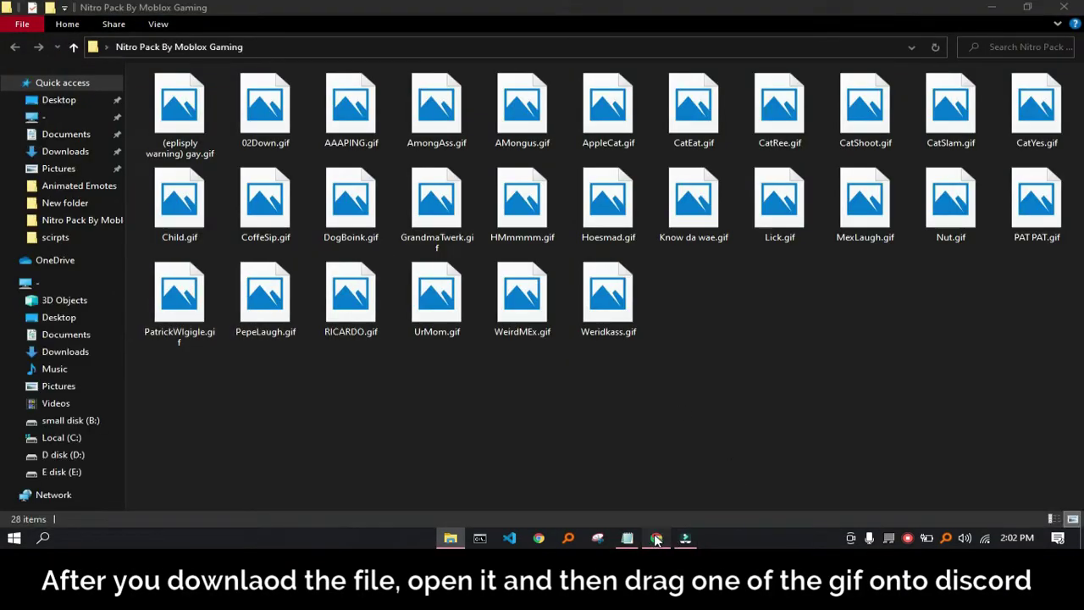
pyautogui.click(657, 538)
pyautogui.click(708, 56)
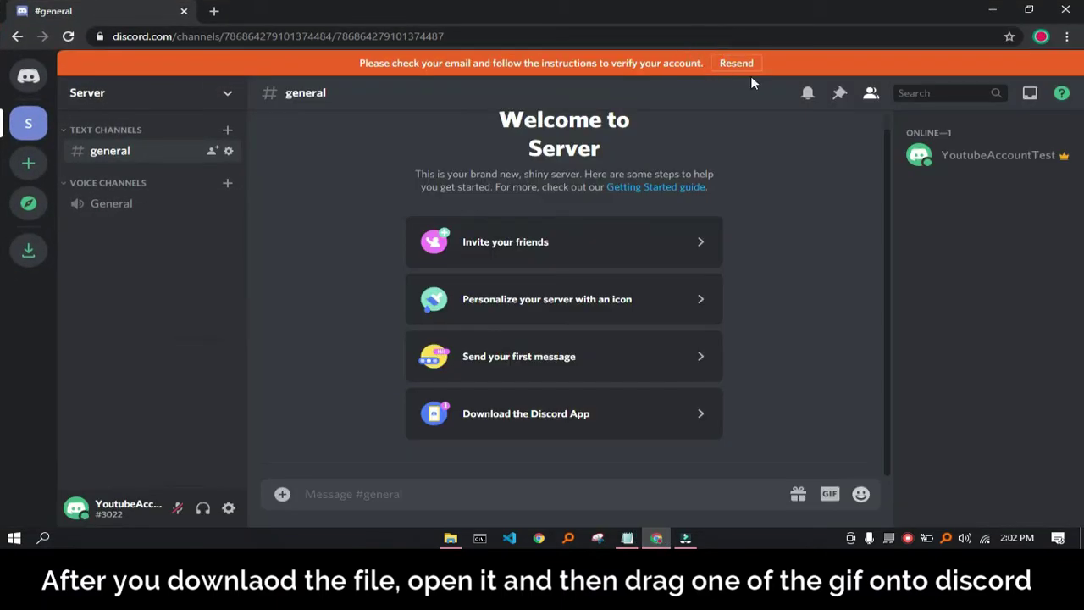
pyautogui.click(451, 538)
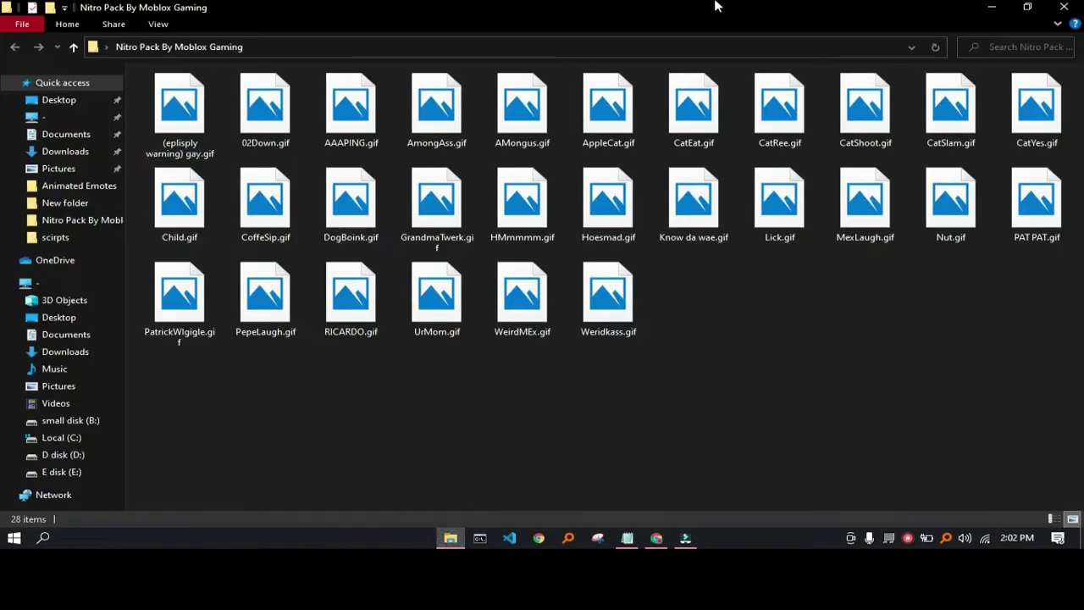
# - Place the folder beside Discord and post 02Down.gif to #general
pyautogui.moveTo(716, 8); pyautogui.dragTo(361, 15)
pyautogui.scroll(-3, 442, 165)
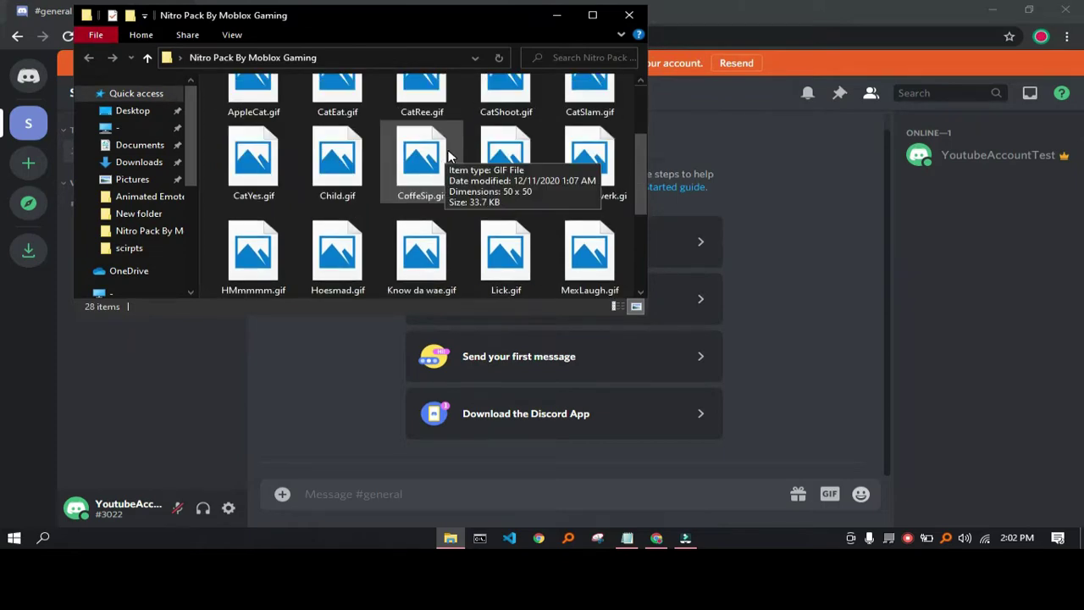
pyautogui.scroll(3, 432, 152)
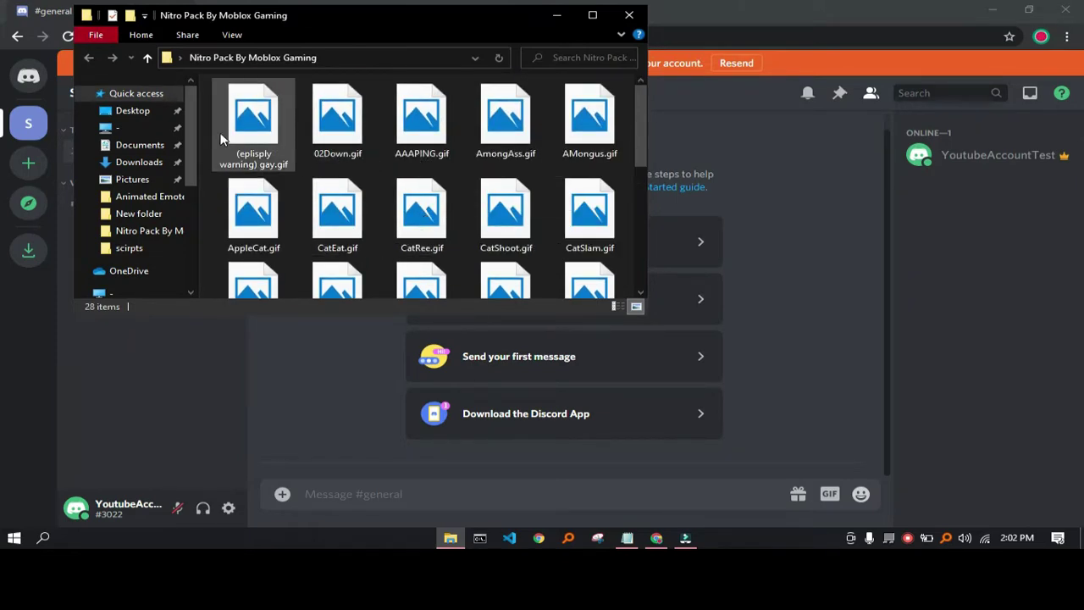
pyautogui.moveTo(337, 119); pyautogui.dragTo(563, 436)
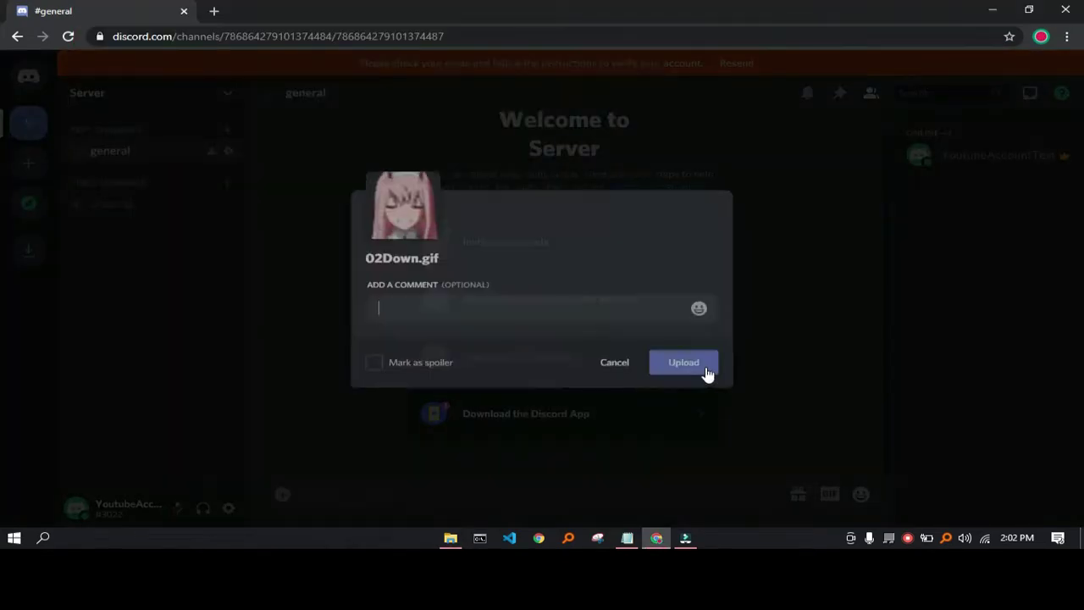
pyautogui.click(686, 373)
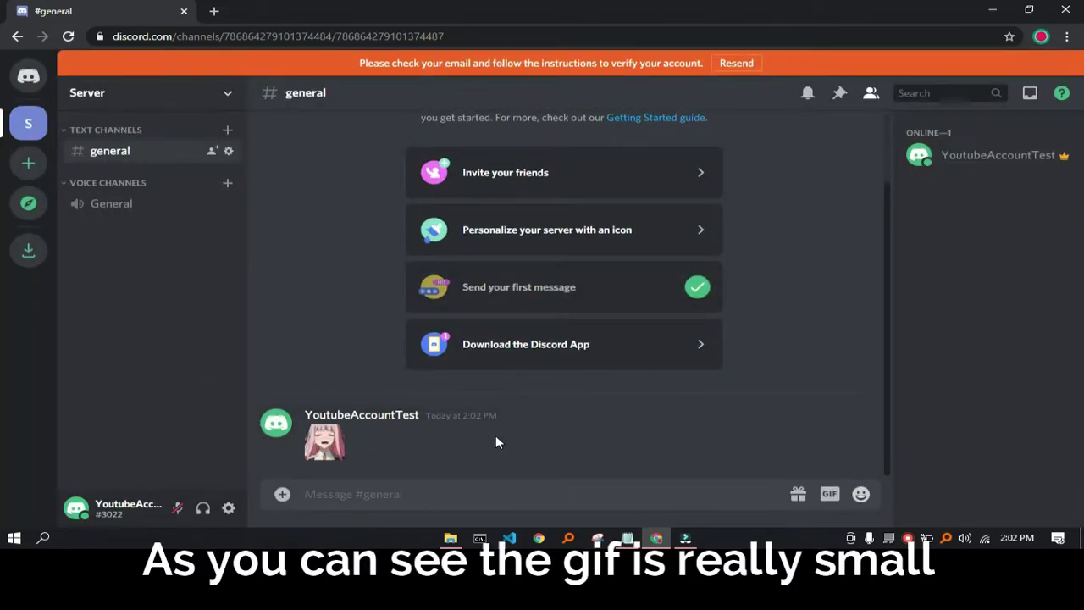
# - Post a second gif from the Nitro Pack folder to #general
pyautogui.click(450, 538)
pyautogui.scroll(-3, 415, 243)
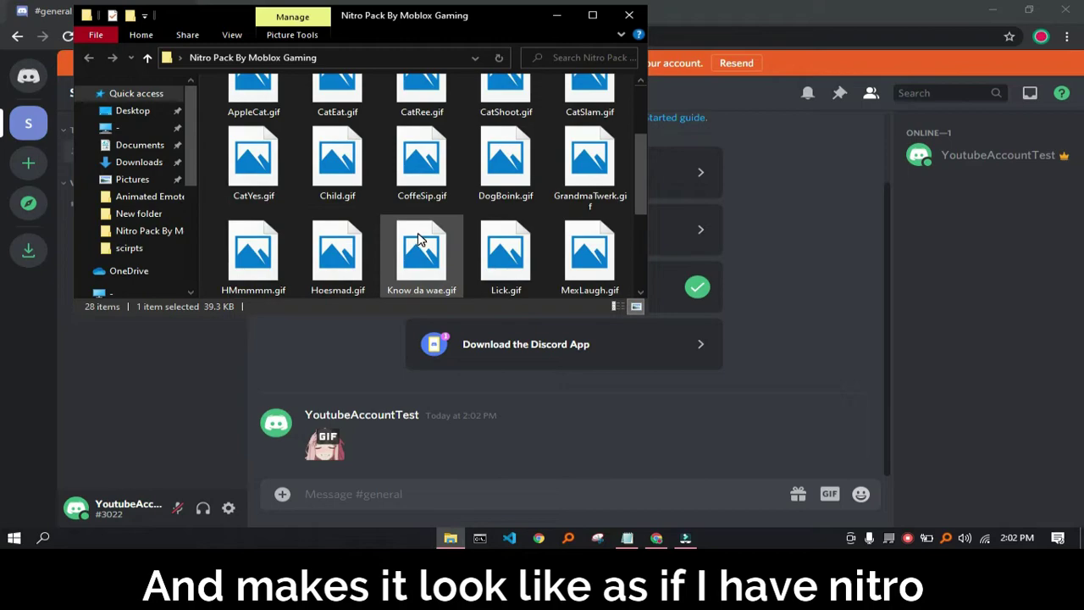
pyautogui.scroll(-2, 292, 195)
pyautogui.scroll(1, 293, 195)
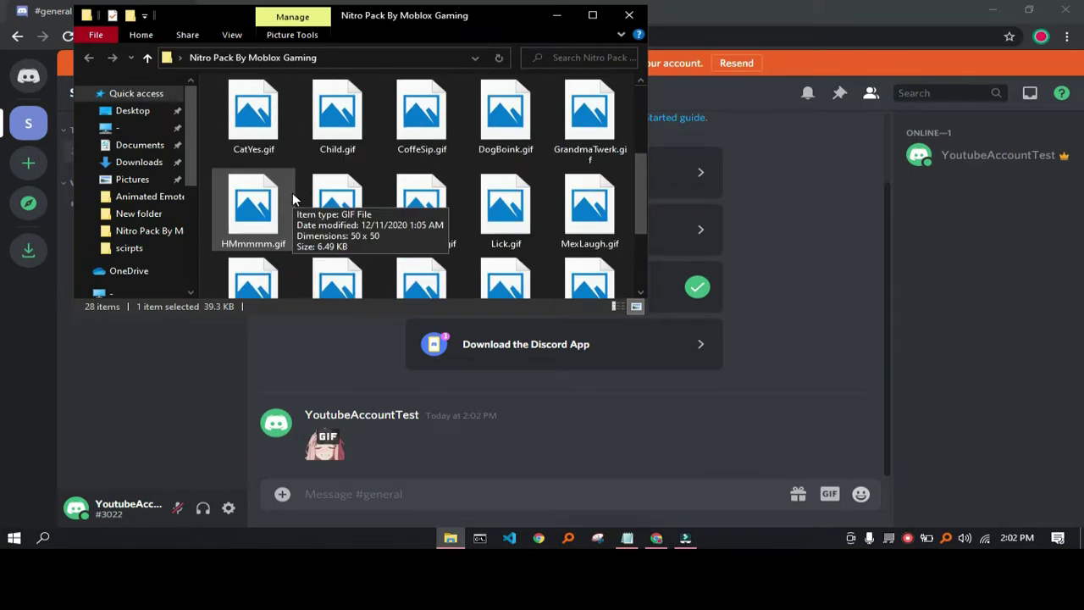
pyautogui.moveTo(253, 114); pyautogui.dragTo(644, 398)
pyautogui.click(695, 372)
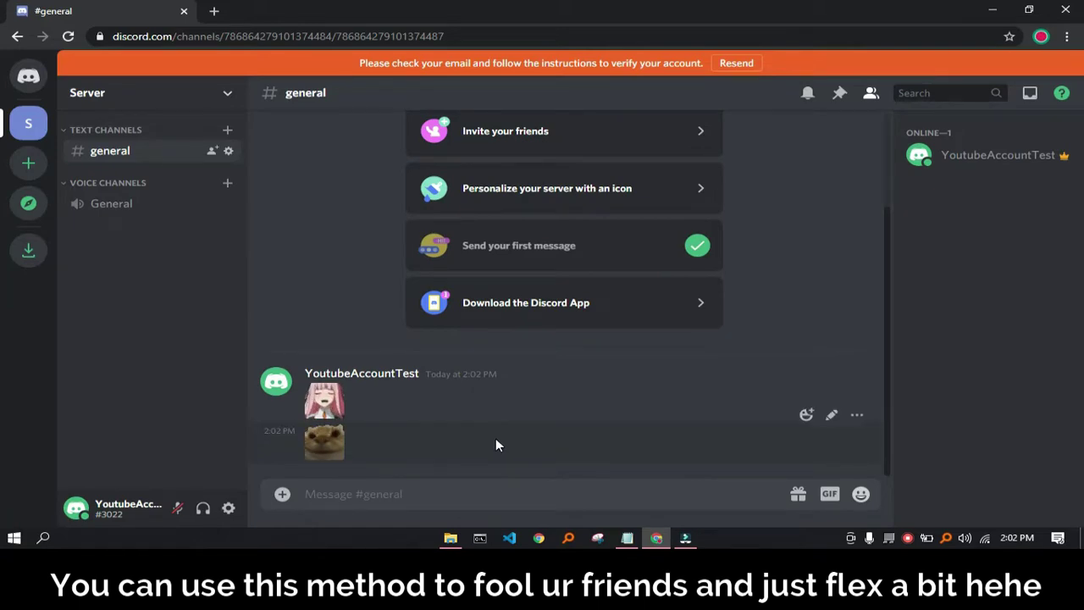
# - Post Nut.gif from the Nitro Pack folder to #general
pyautogui.click(450, 538)
pyautogui.scroll(-5, 426, 244)
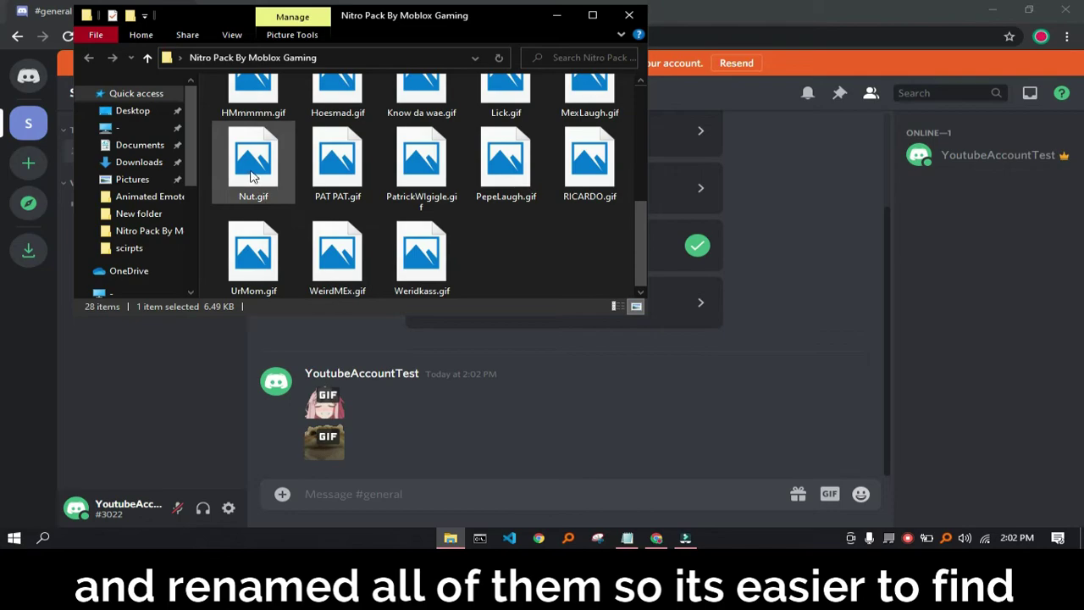
pyautogui.moveTo(252, 160); pyautogui.dragTo(356, 398)
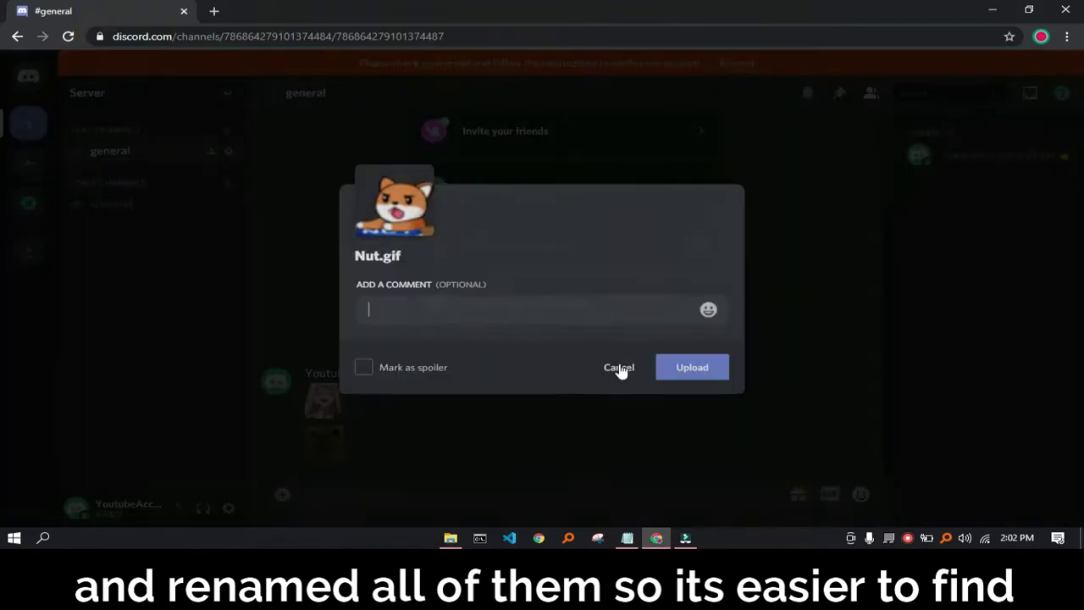
pyautogui.click(684, 365)
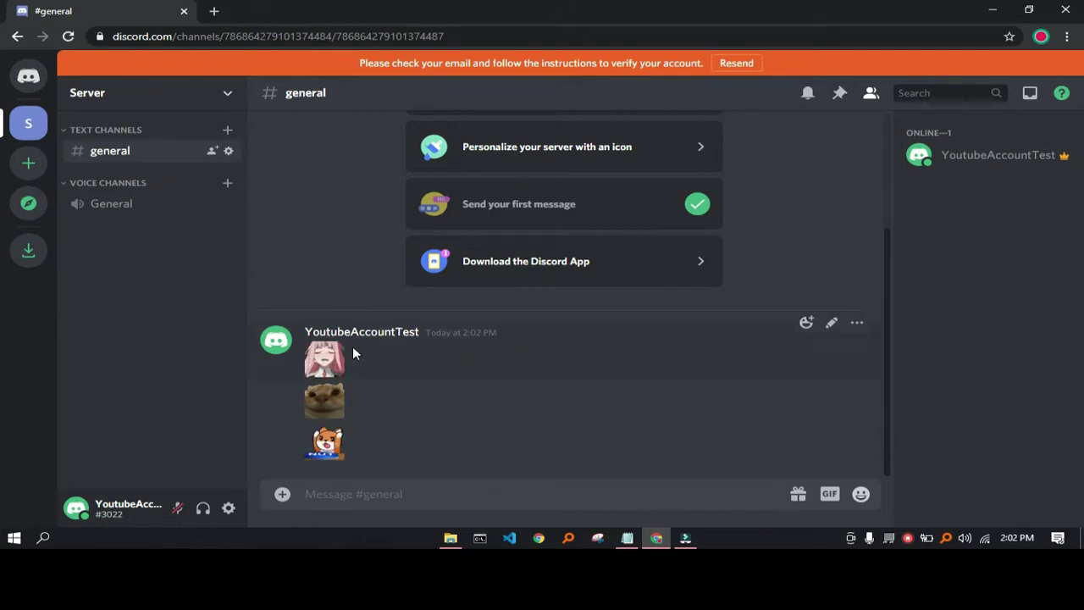
# - Add the first posted gif to Discord favorites
pyautogui.moveTo(375, 339); pyautogui.dragTo(317, 478)
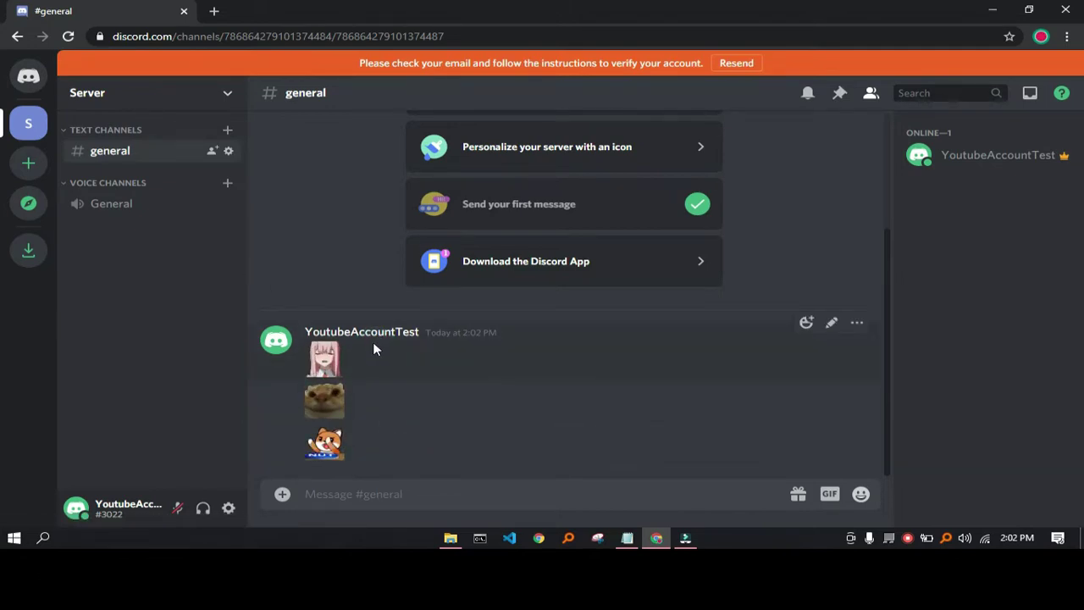
pyautogui.moveTo(375, 346); pyautogui.dragTo(319, 469)
pyautogui.click(380, 421)
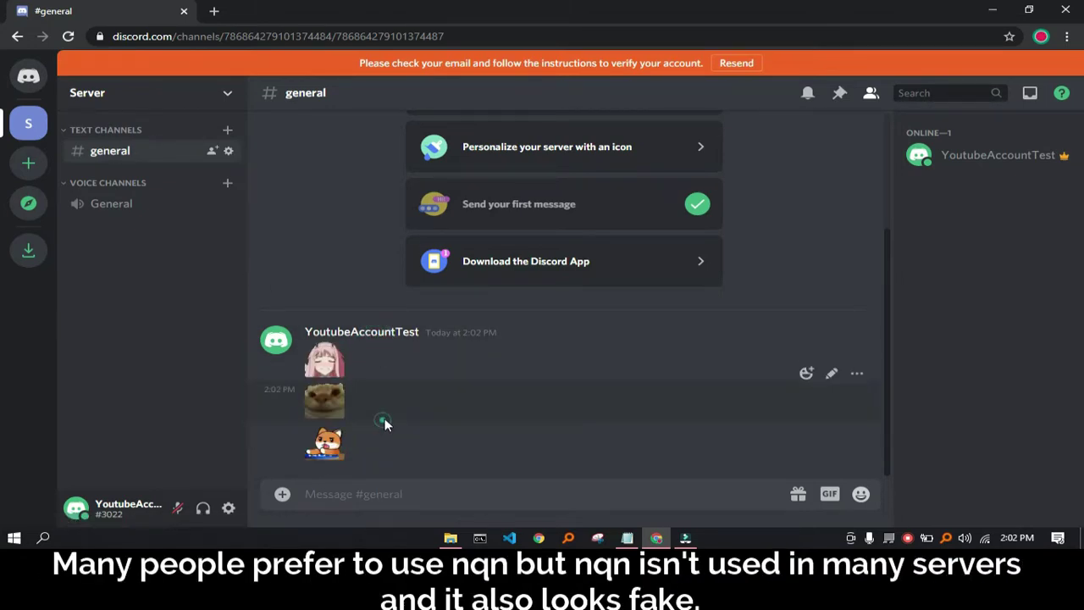
pyautogui.click(328, 359)
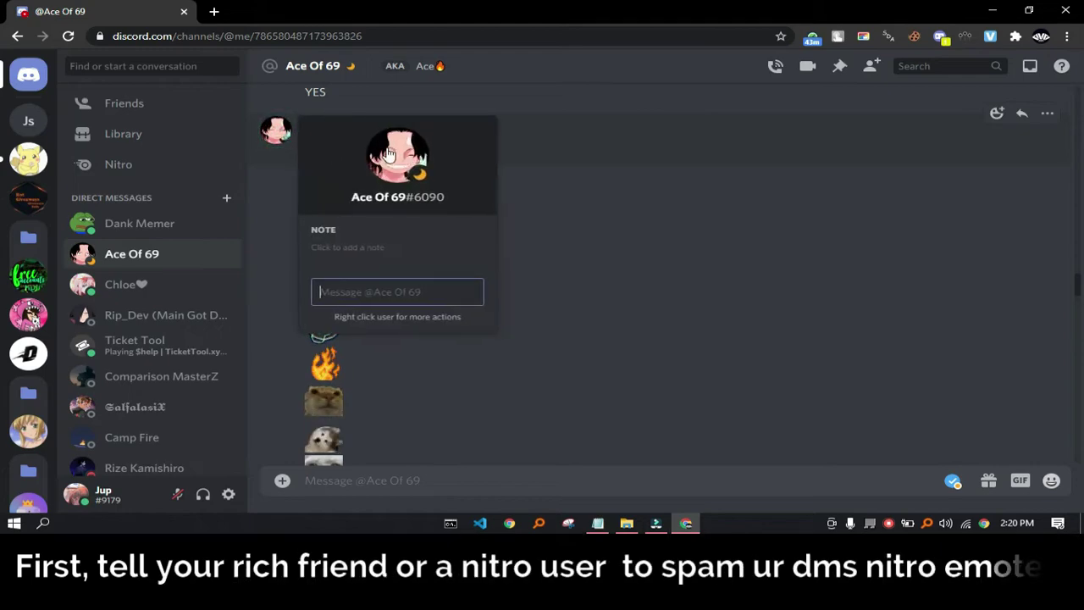
# - View the friend's full profile, then return to the DM messages
pyautogui.click(388, 153)
pyautogui.click(598, 131)
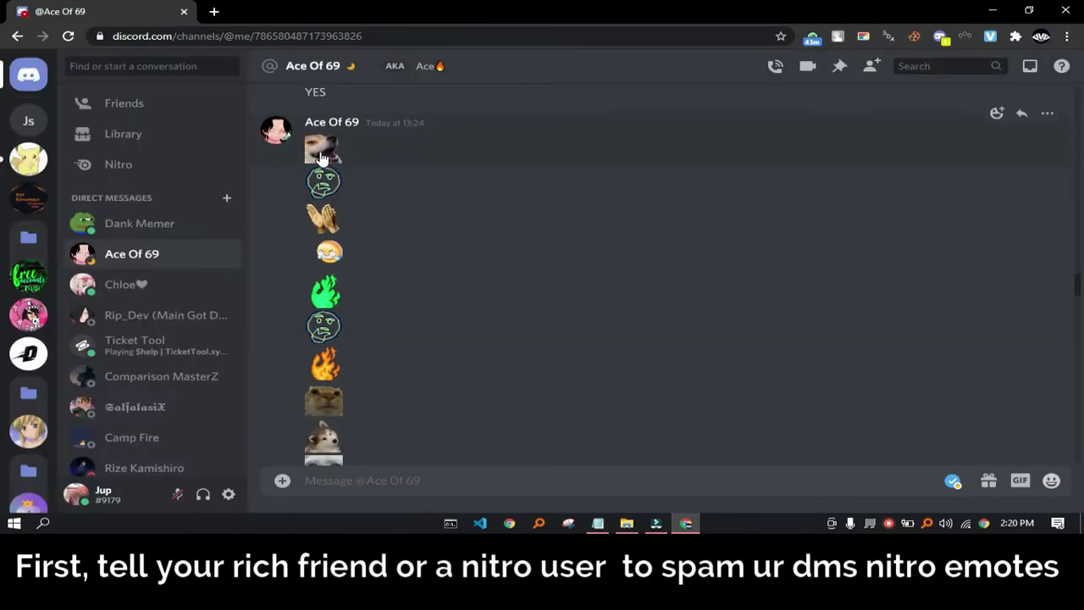
pyautogui.scroll(-1, 320, 254)
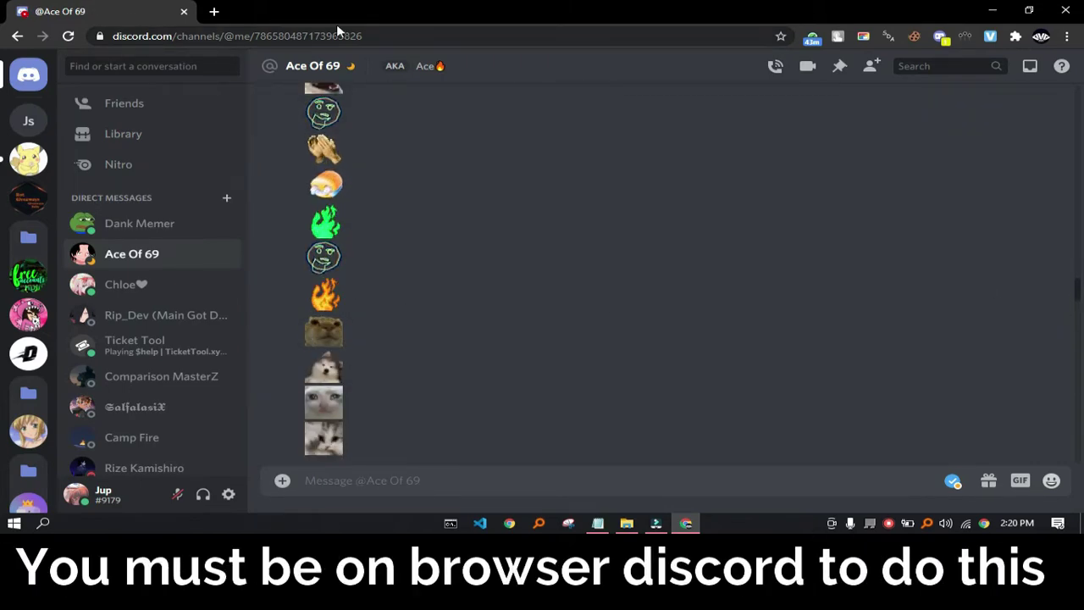
# - Open the dog emote image in its own browser tab
pyautogui.rightClick(330, 376)
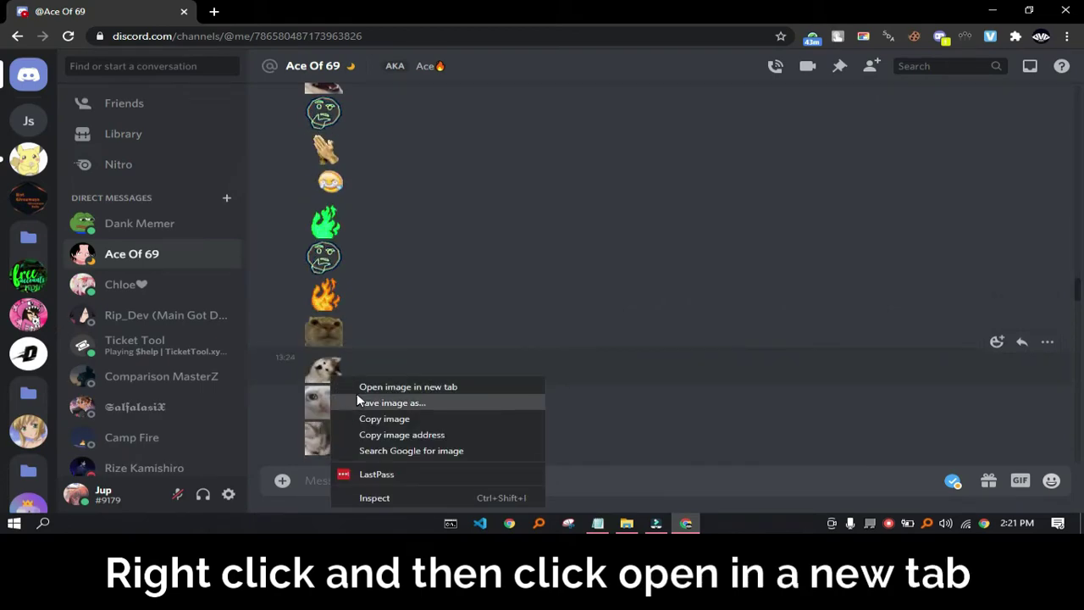
pyautogui.click(359, 386)
pyautogui.click(320, 17)
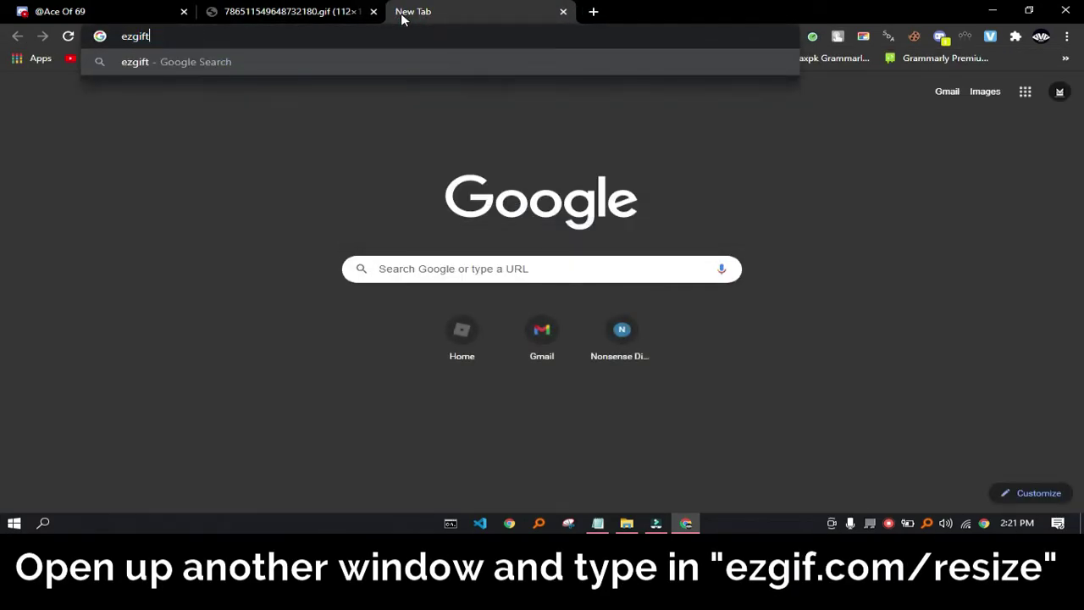
# - Load ezgif.com/resize and copy the dog gif's web address from its tab
pyautogui.press('BackSpace')
pyautogui.write('.com/resize')
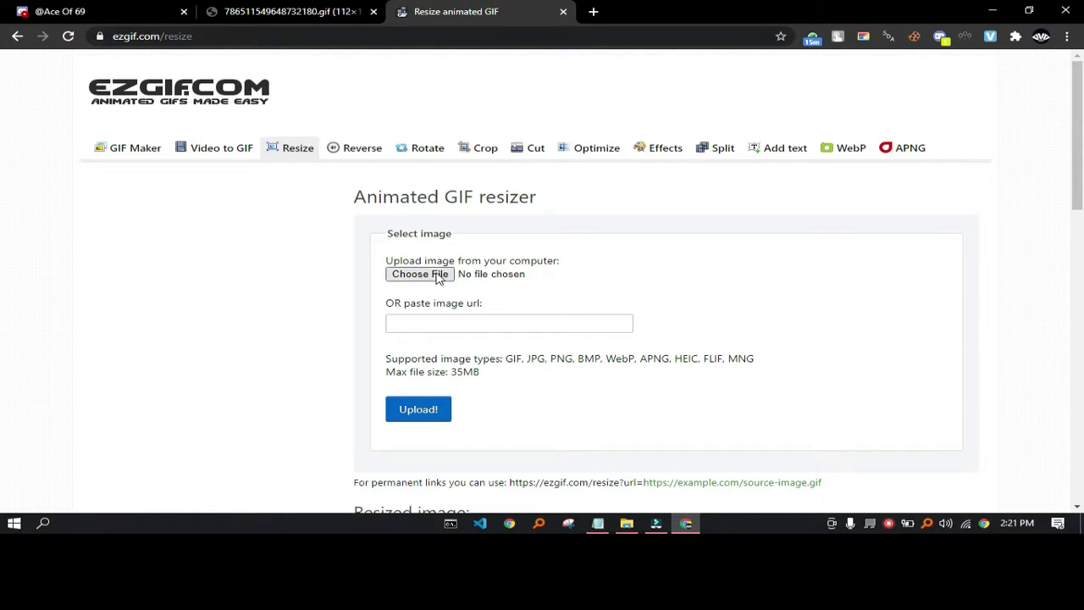
pyautogui.click(320, 8)
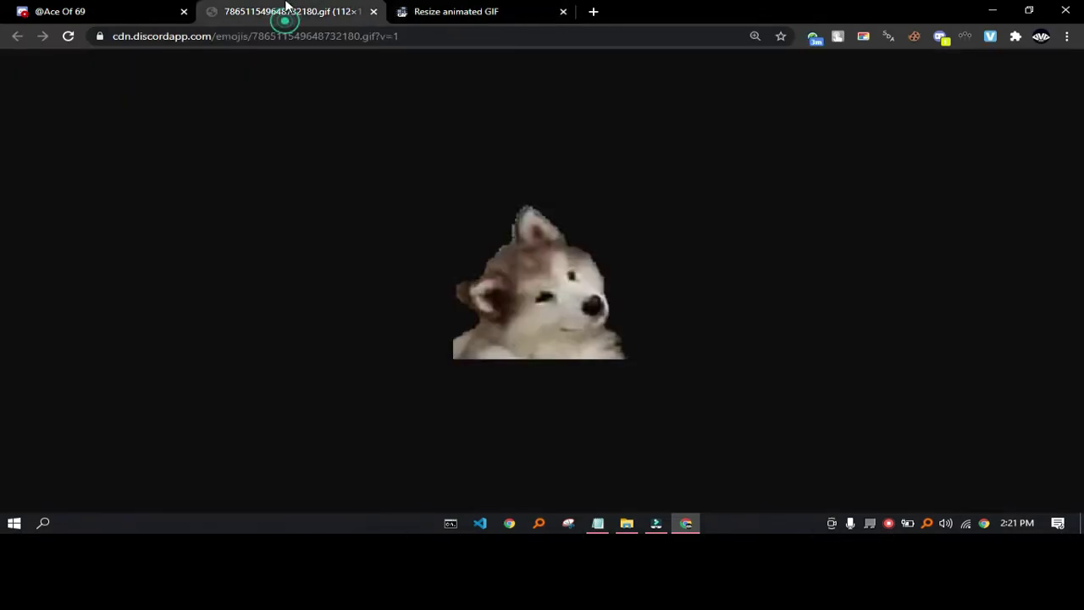
pyautogui.click(157, 38)
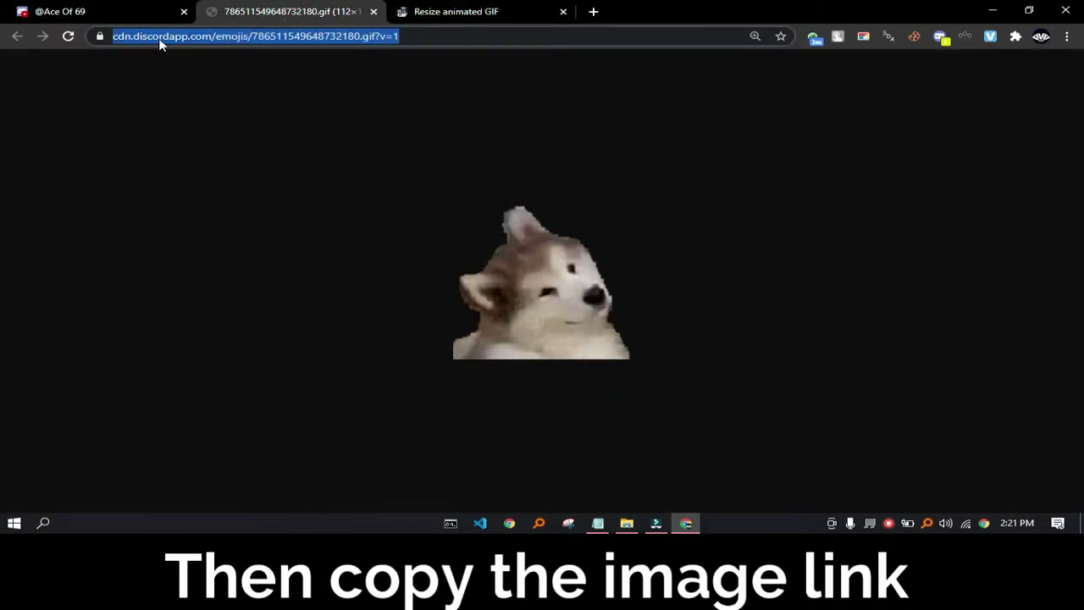
pyautogui.rightClick(159, 39)
pyautogui.click(192, 120)
pyautogui.click(432, 12)
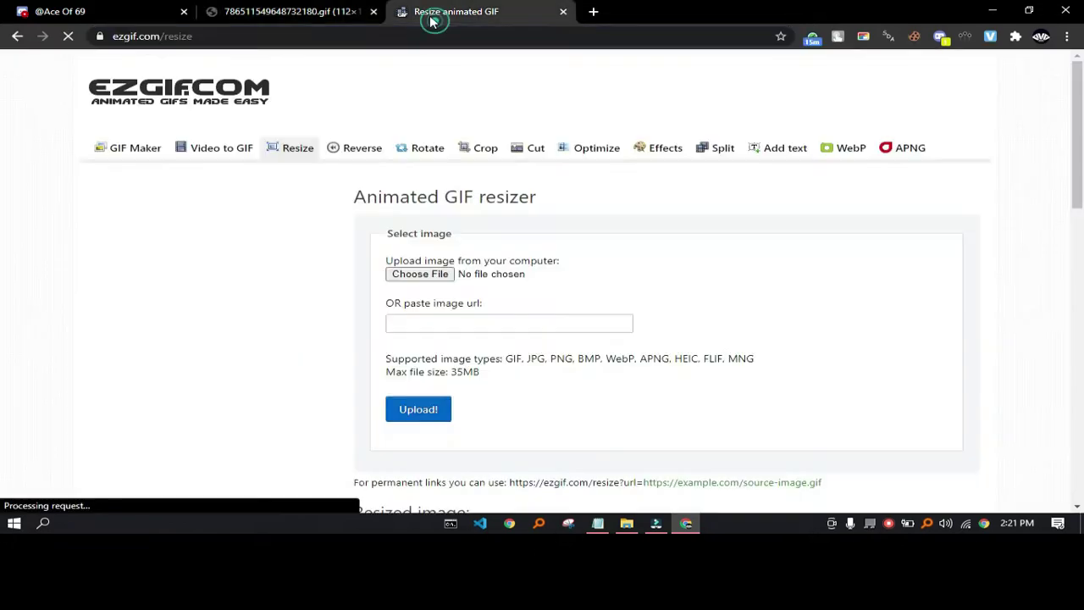
# - Paste the dog gif's web address into ezgif's image URL field
pyautogui.rightClick(418, 322)
pyautogui.click(455, 193)
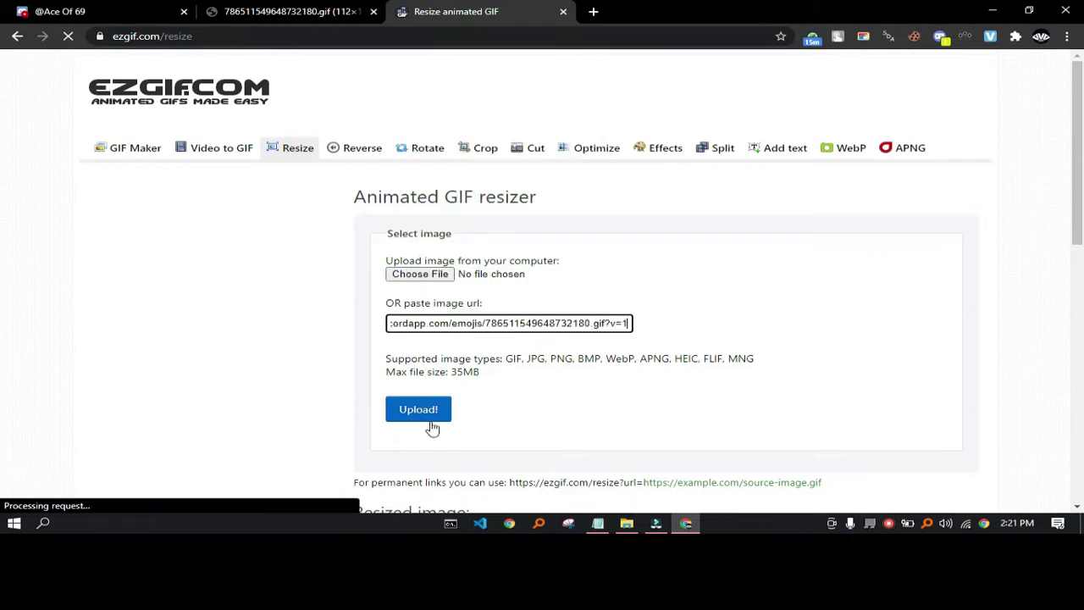
pyautogui.scroll(-1, 444, 385)
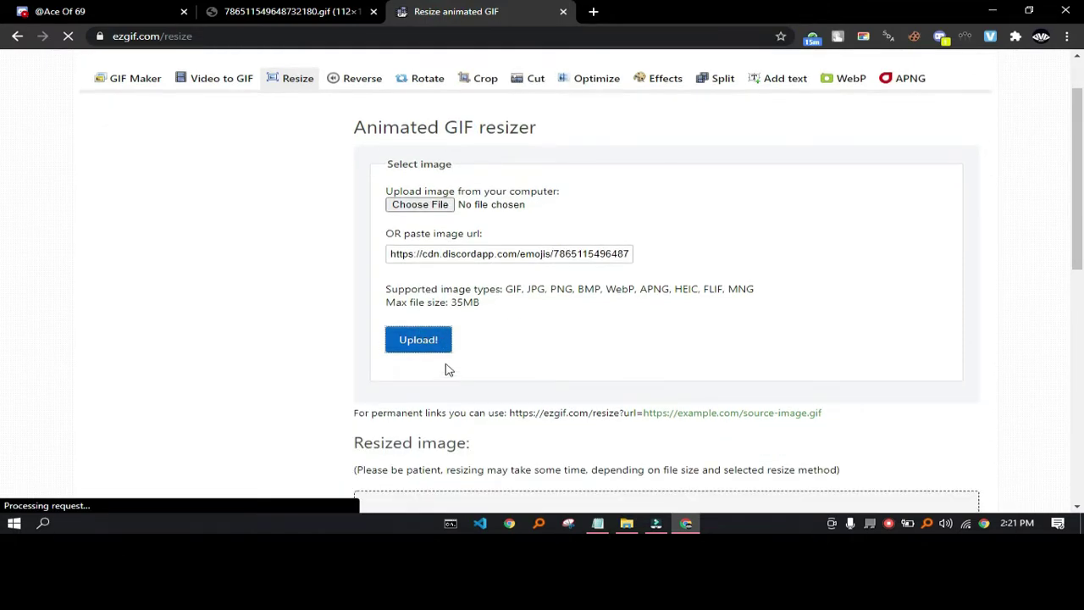
pyautogui.scroll(-2, 446, 360)
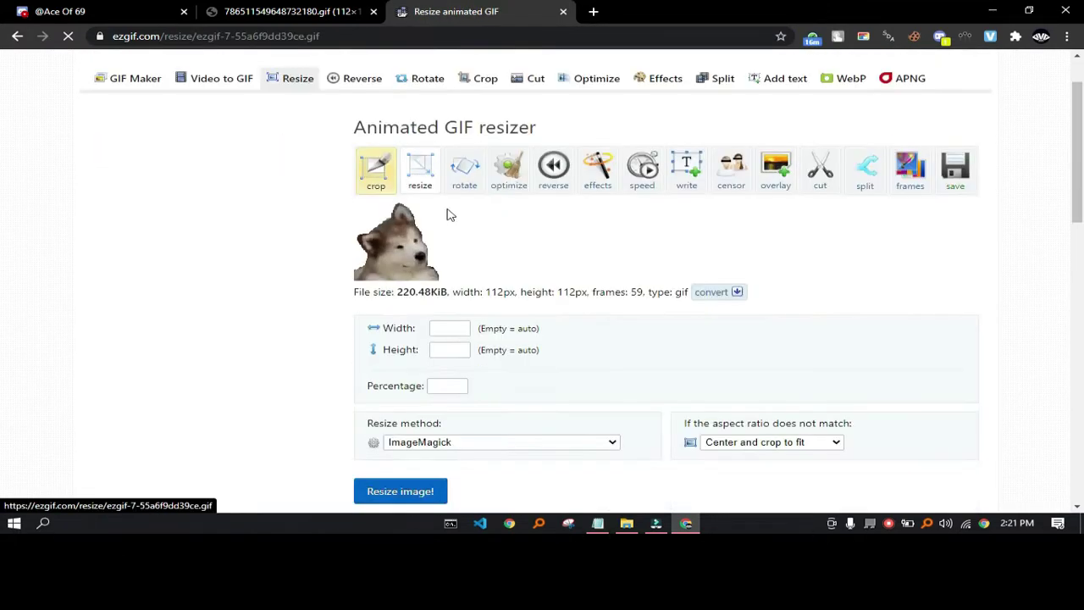
# - Resize the dog gif to width 50 and height 50 px, then restore the browser window
pyautogui.click(442, 328)
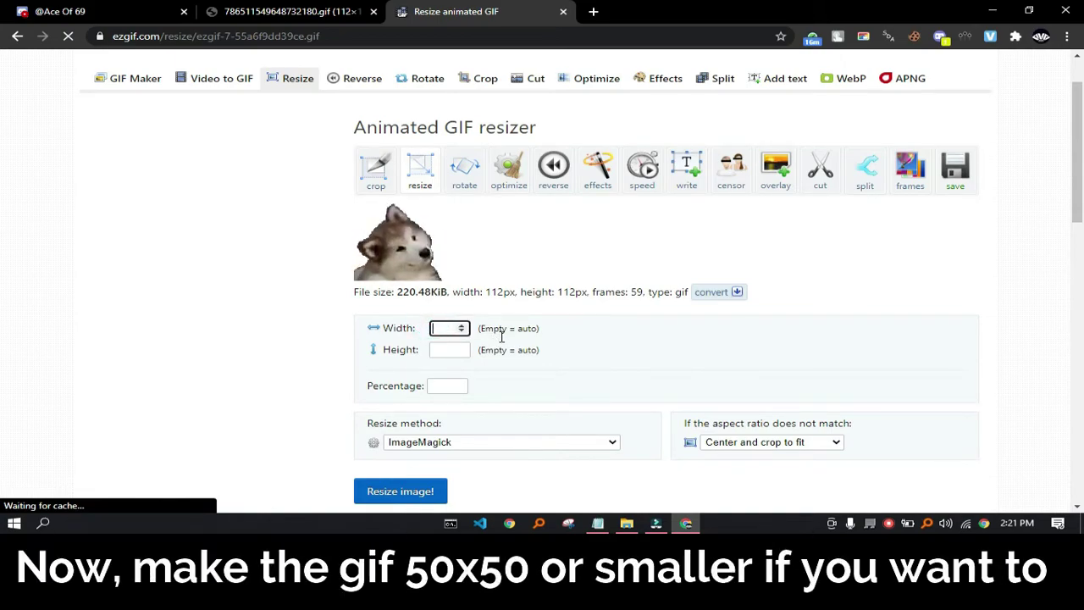
pyautogui.write('50')
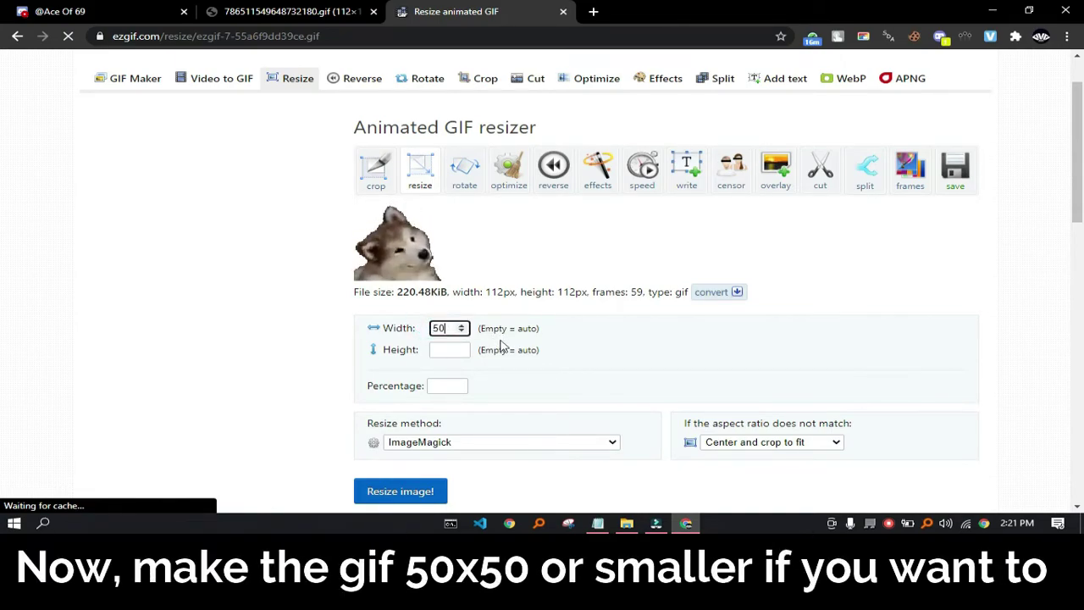
pyautogui.click(442, 349)
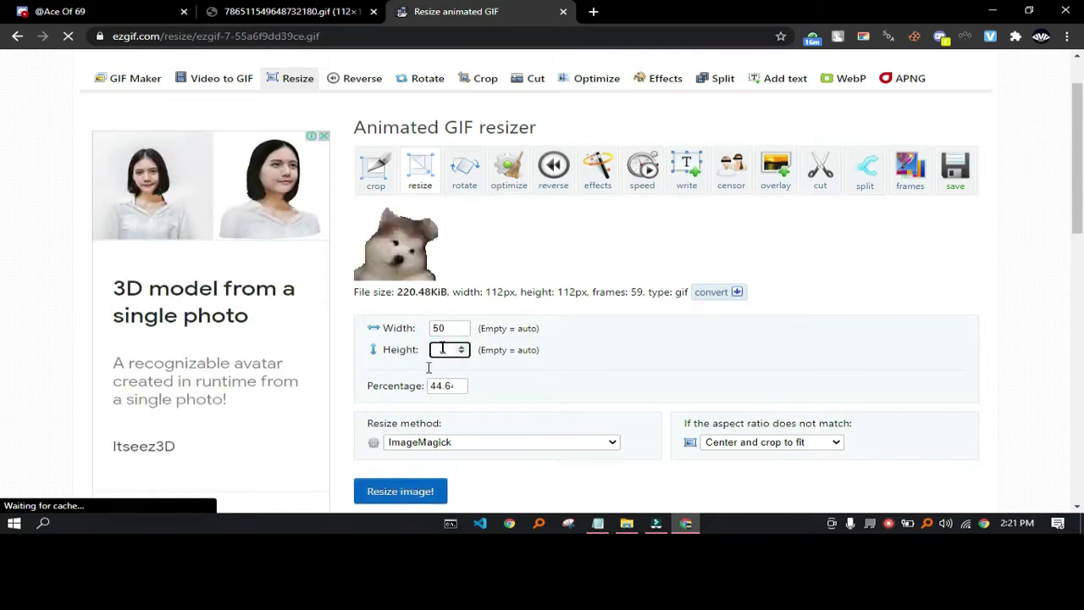
pyautogui.write('50')
pyautogui.scroll(-1, 395, 421)
pyautogui.click(396, 421)
pyautogui.scroll(-2, 398, 414)
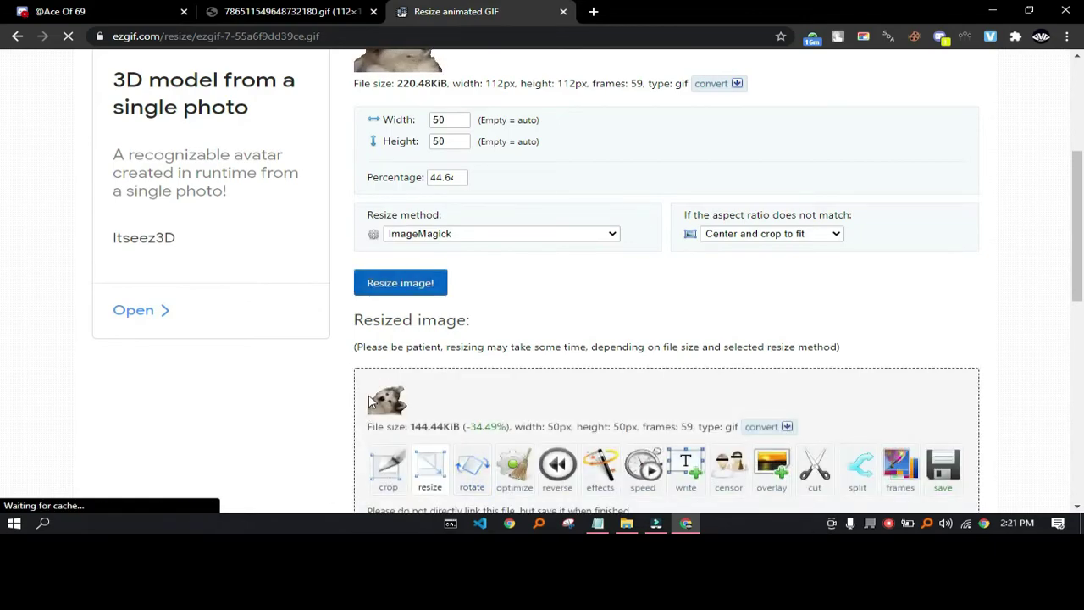
pyautogui.scroll(-2, 362, 419)
pyautogui.doubleClick(614, 12)
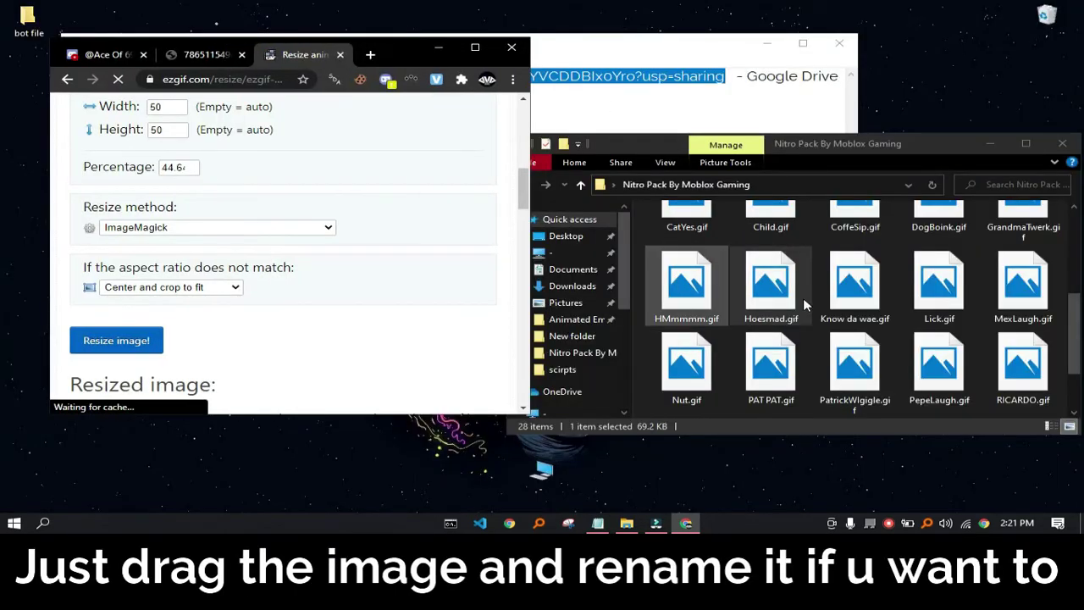
# - Drag the resized ezgif output into the Nitro Pack folder
pyautogui.scroll(-1, 802, 302)
pyautogui.scroll(-2, 182, 256)
pyautogui.scroll(-1, 182, 257)
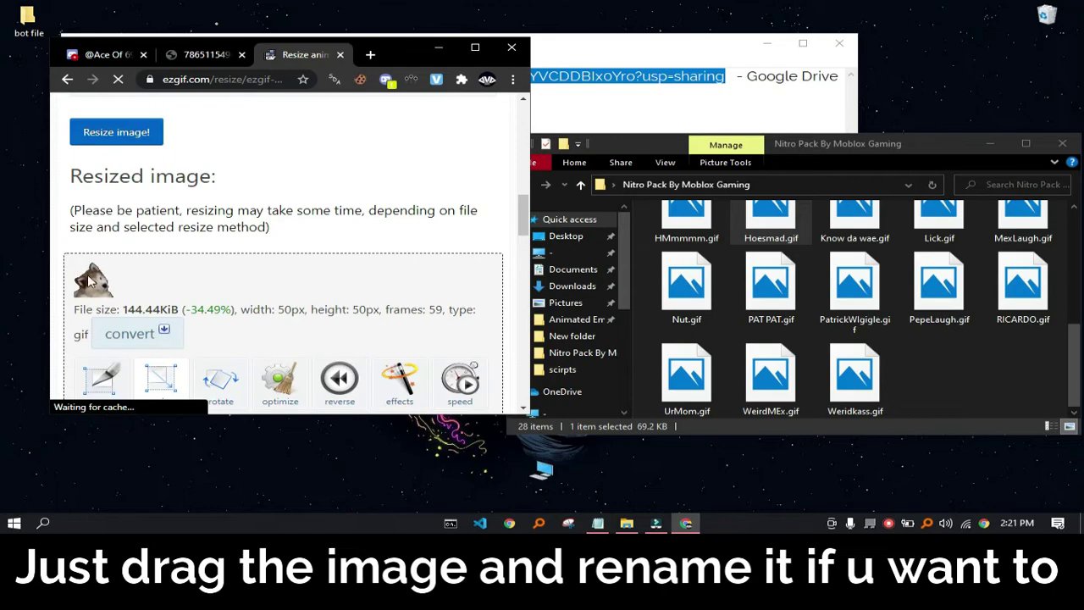
pyautogui.moveTo(945, 355); pyautogui.dragTo(945, 360)
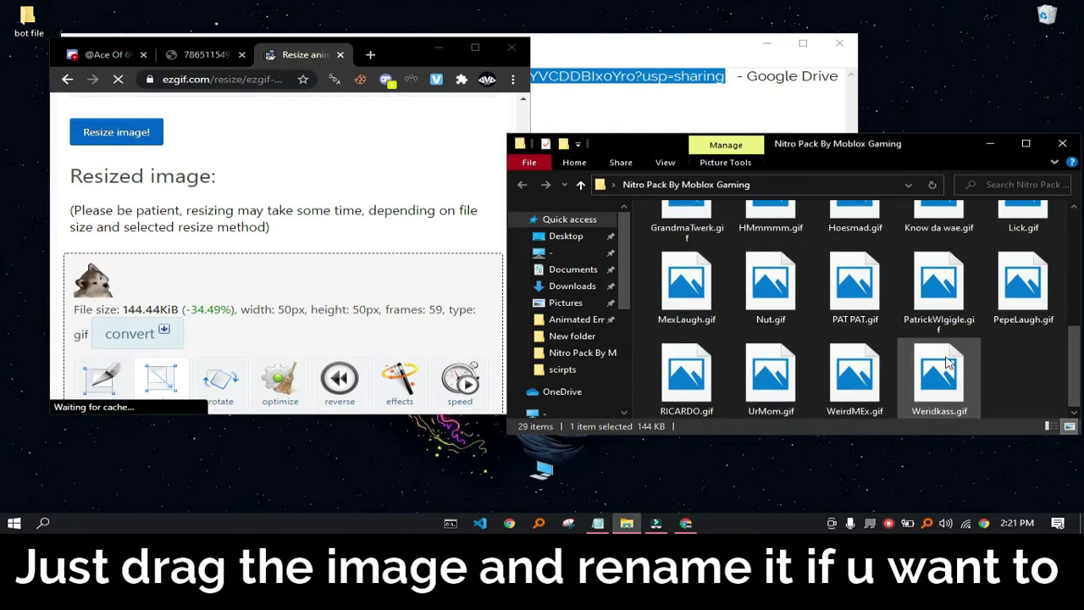
pyautogui.scroll(5, 965, 322)
pyautogui.scroll(-1, 973, 279)
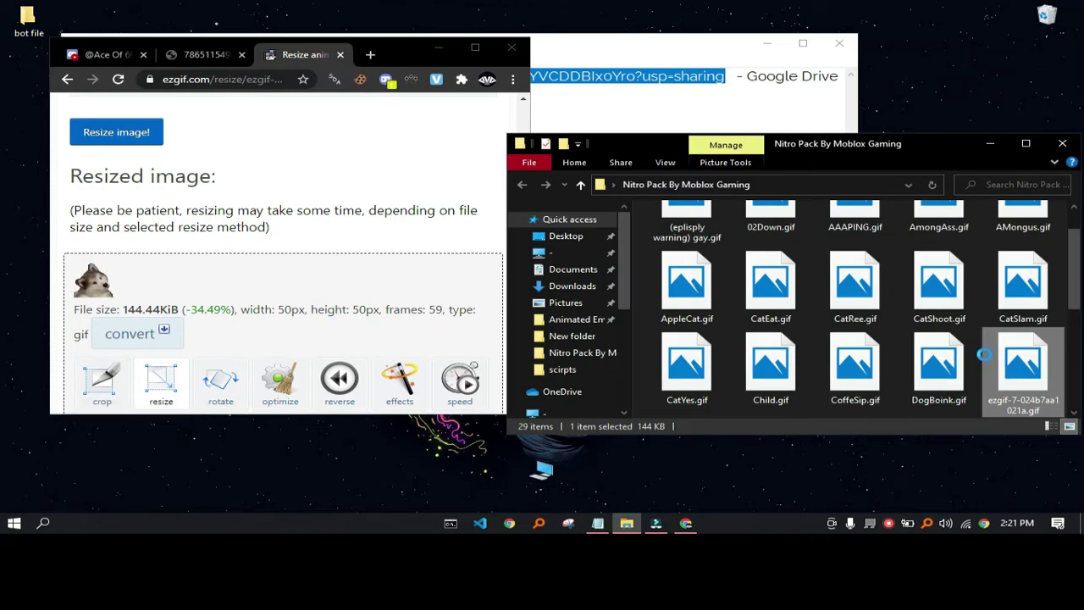
# - Rename the new ezgif file to doggo.gif
pyautogui.rightClick(986, 358)
pyautogui.click(877, 479)
pyautogui.press('BackSpace')
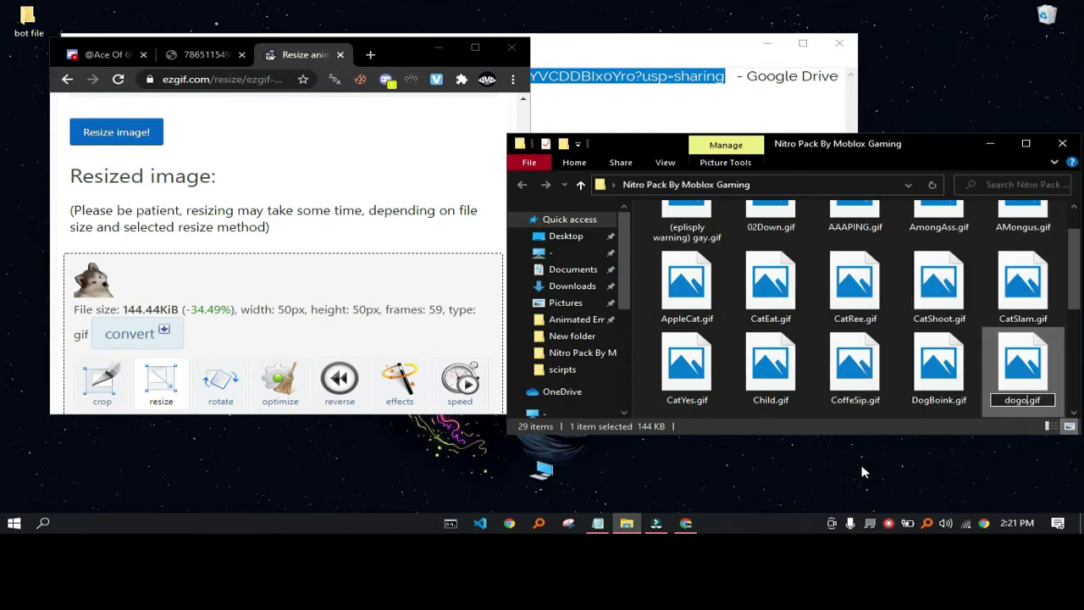
pyautogui.click(24, 120)
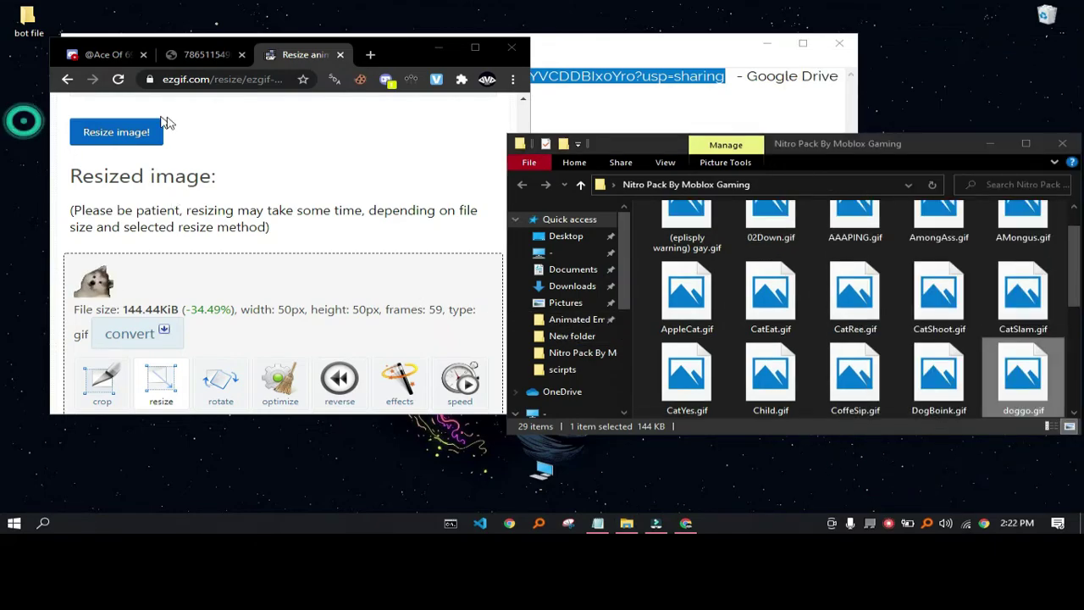
pyautogui.click(106, 55)
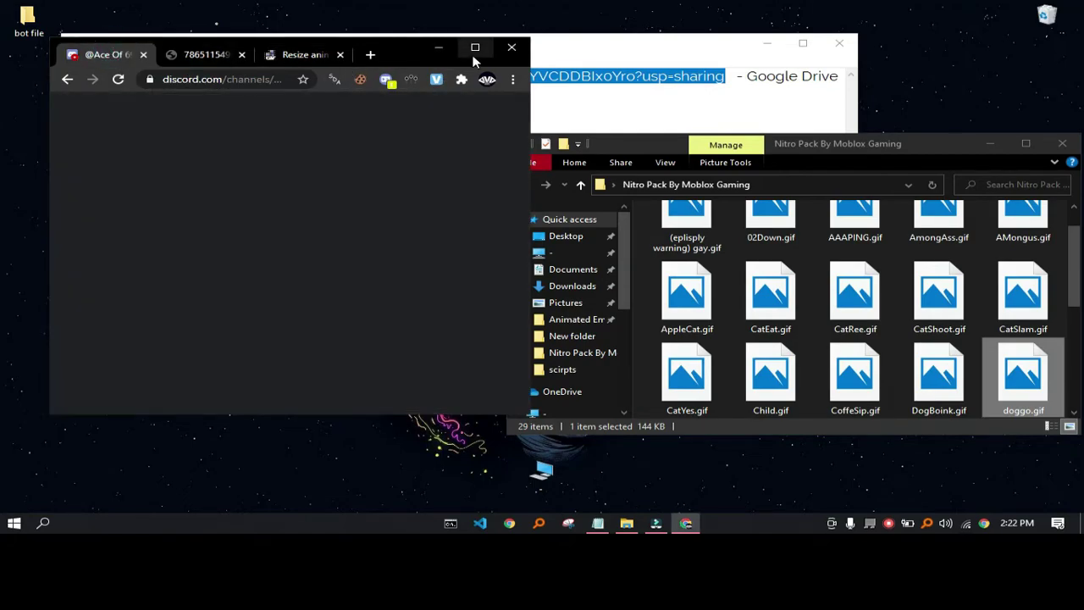
# - Upload doggo.gif from the Nitro Pack folder into the personal server's #general
pyautogui.click(475, 48)
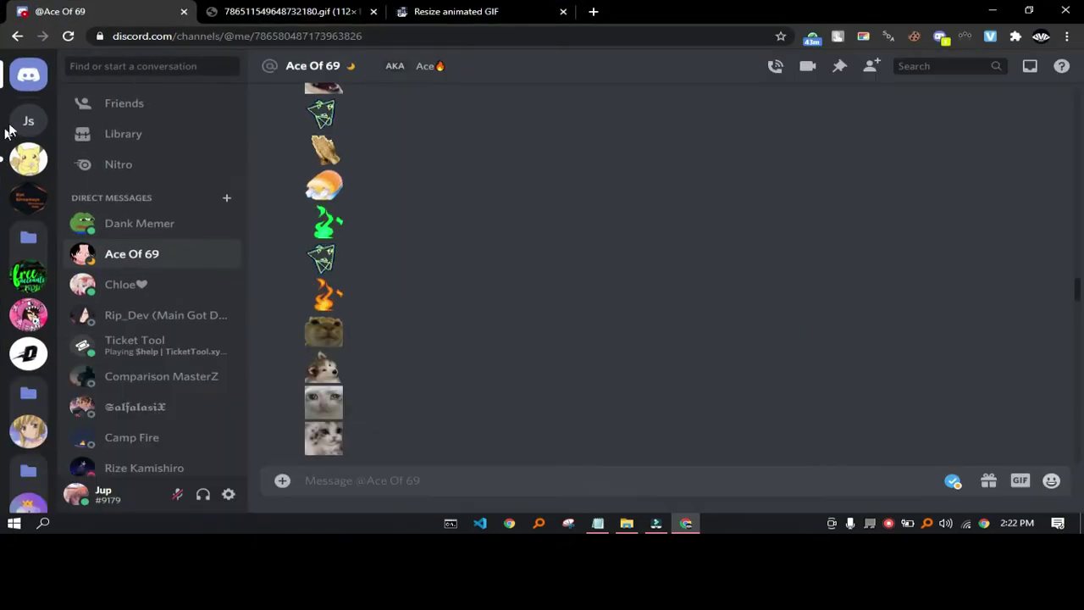
pyautogui.click(28, 121)
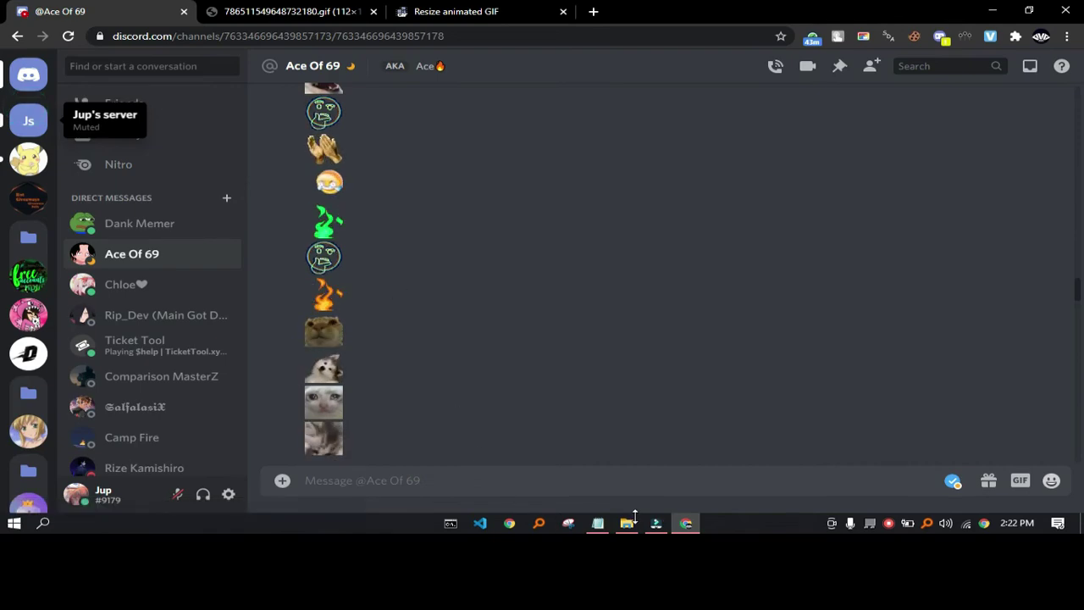
pyautogui.click(628, 520)
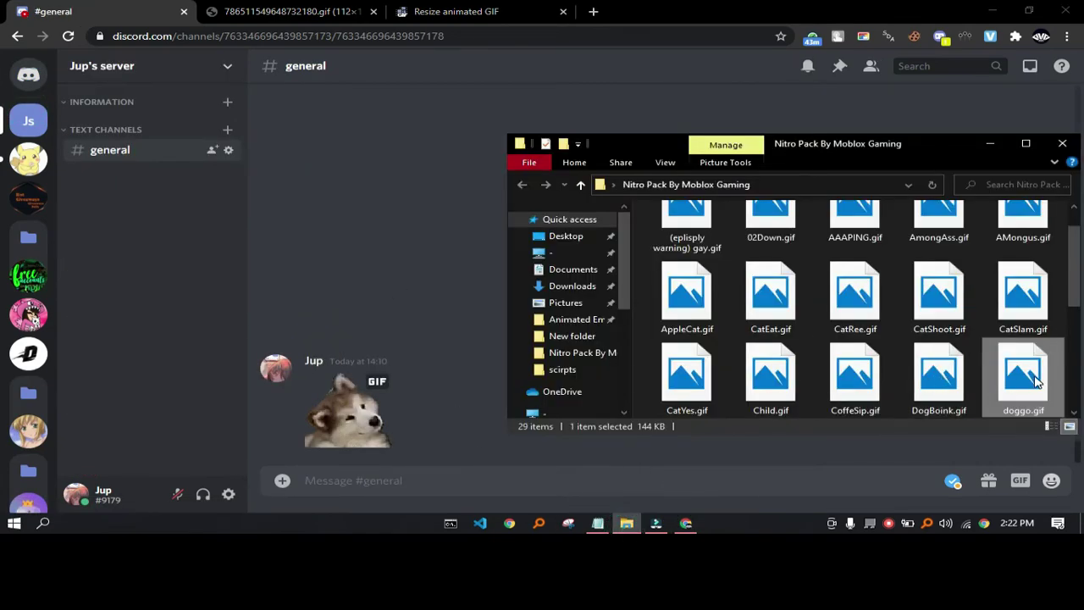
pyautogui.moveTo(1034, 380); pyautogui.dragTo(685, 368)
pyautogui.click(702, 367)
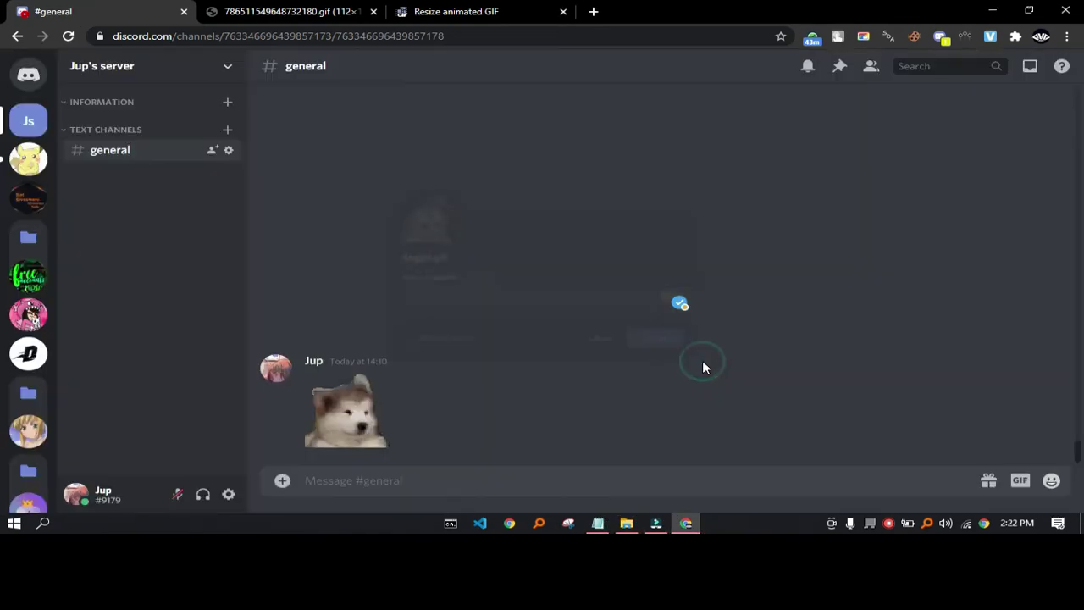